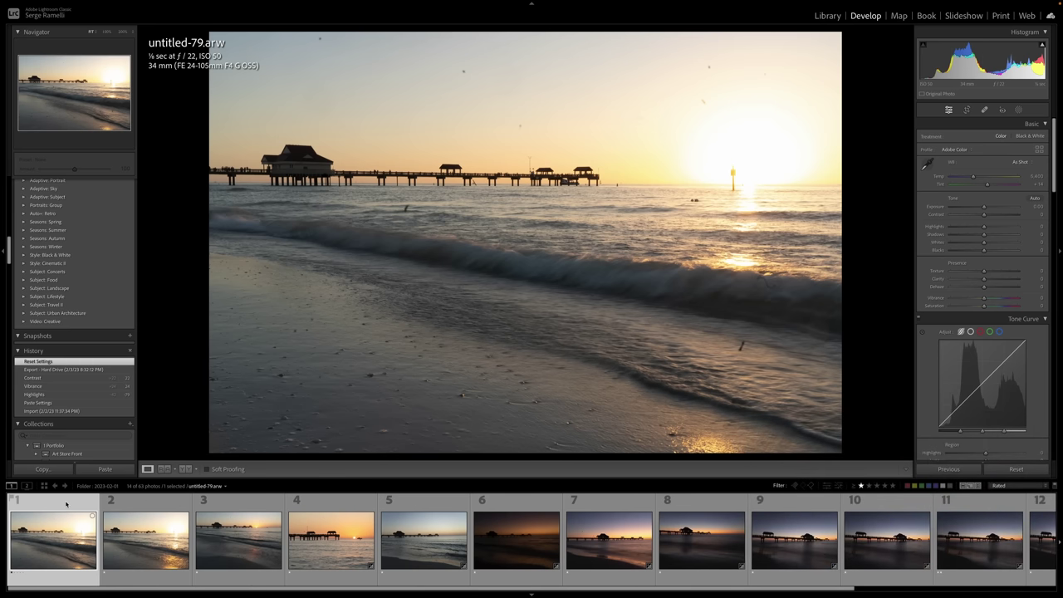
Hide the Info Overlay on untitled-79.arw by cycling it with the I key.
key(i)
key(i)
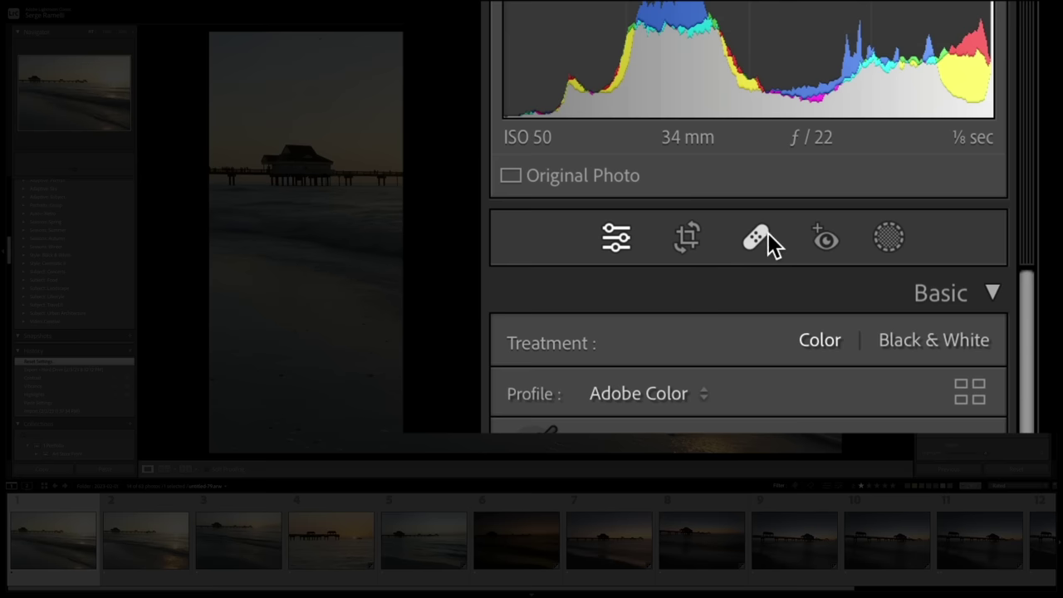
Heal nine dust spots across the upper, middle and left sky using Spot Removal in Heal mode.
click(983, 109)
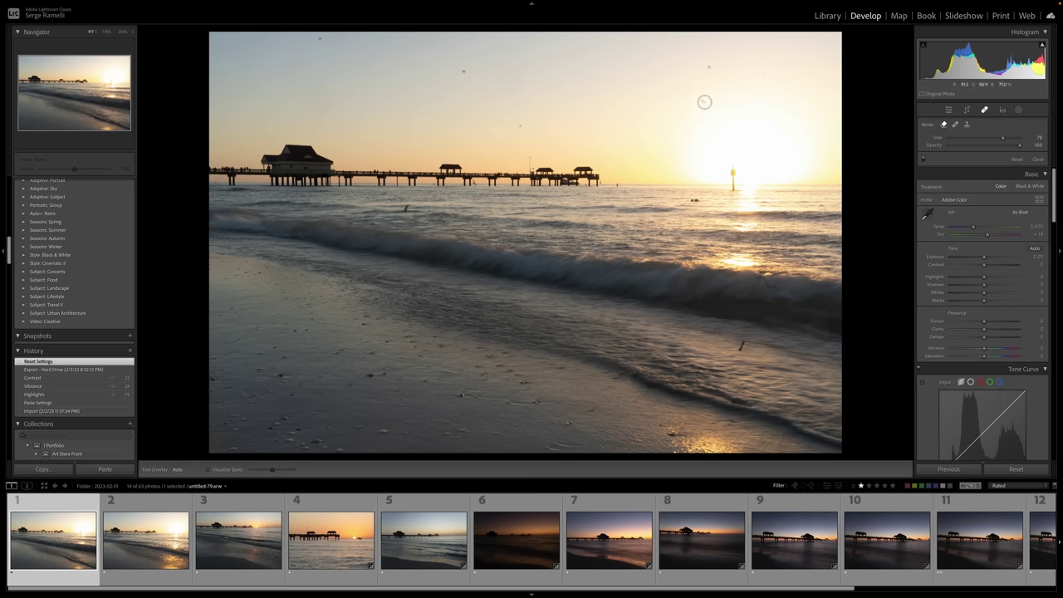
click(703, 101)
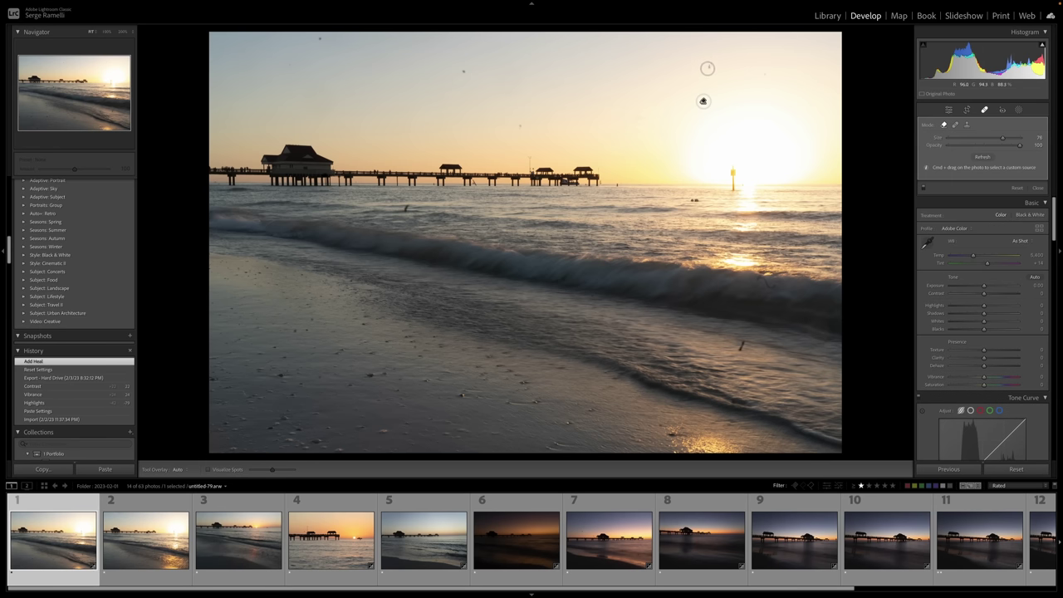
click(708, 66)
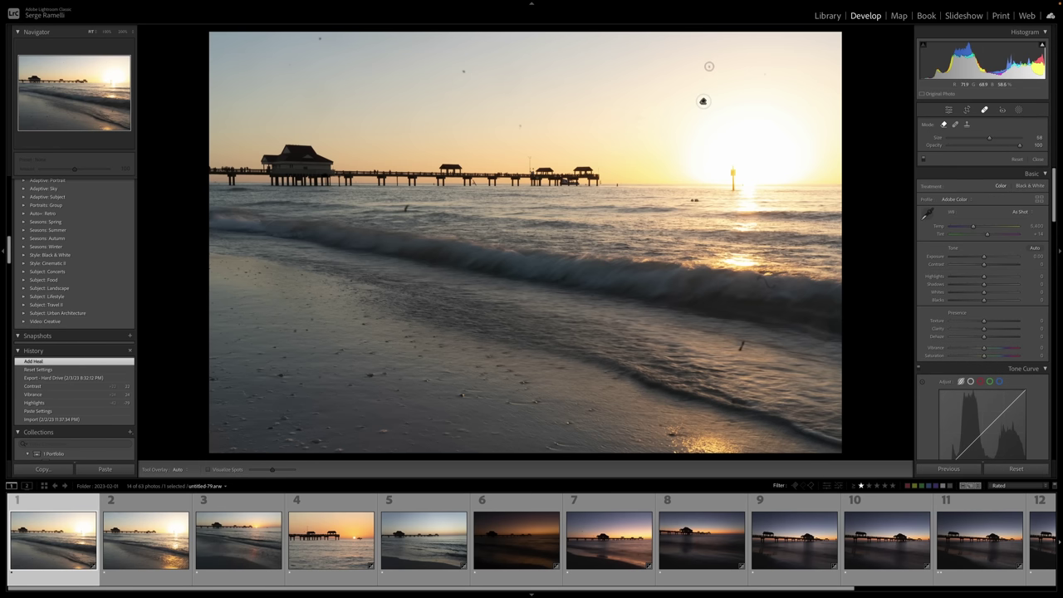
click(766, 74)
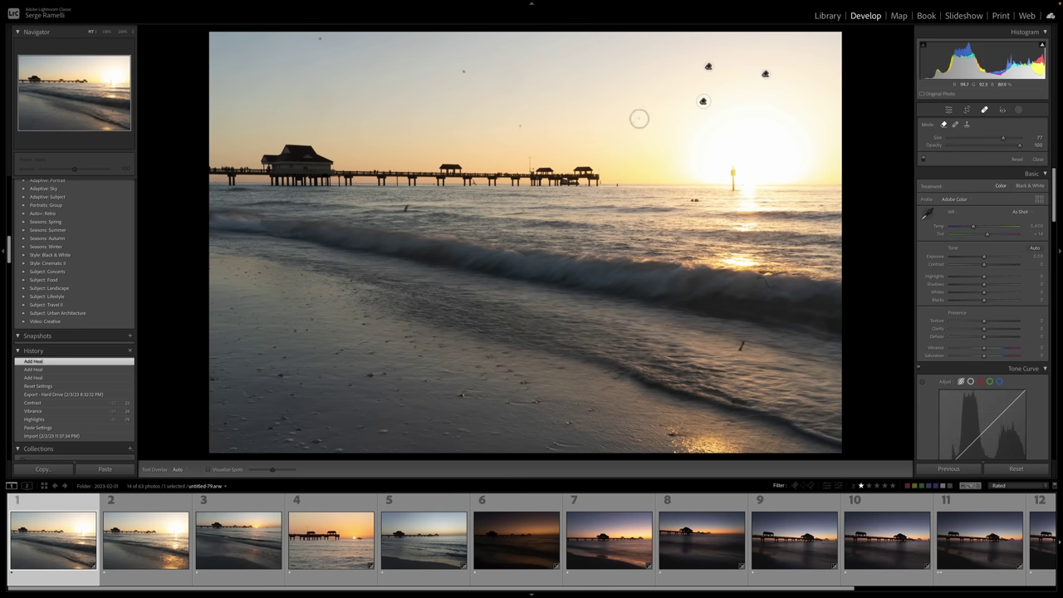
click(638, 118)
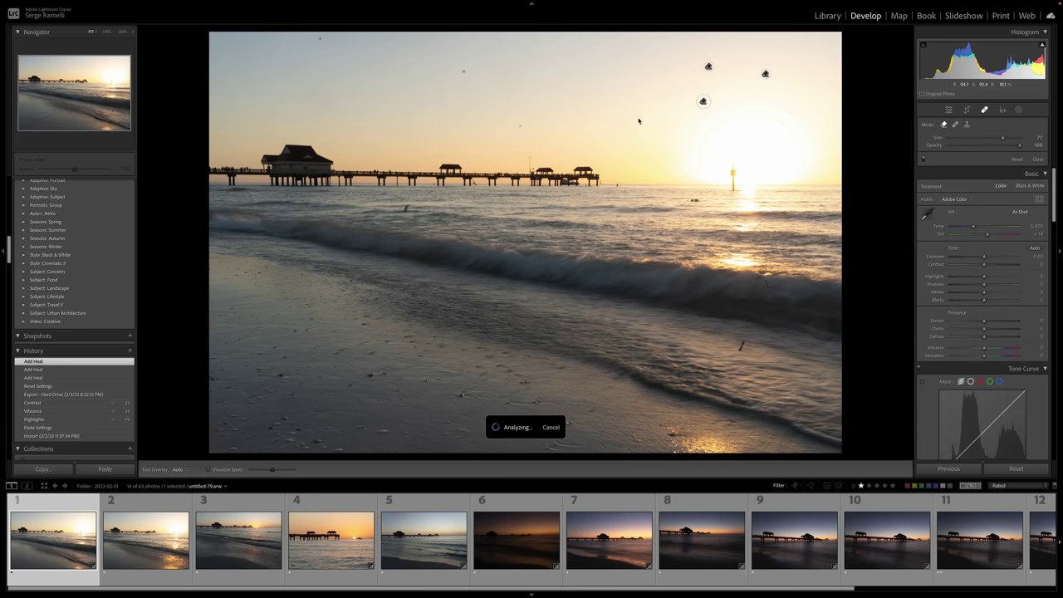
click(520, 126)
click(461, 72)
click(318, 40)
click(289, 67)
Heal the remaining dust spots over the water, on the wet sand and in the breaking wave.
click(405, 210)
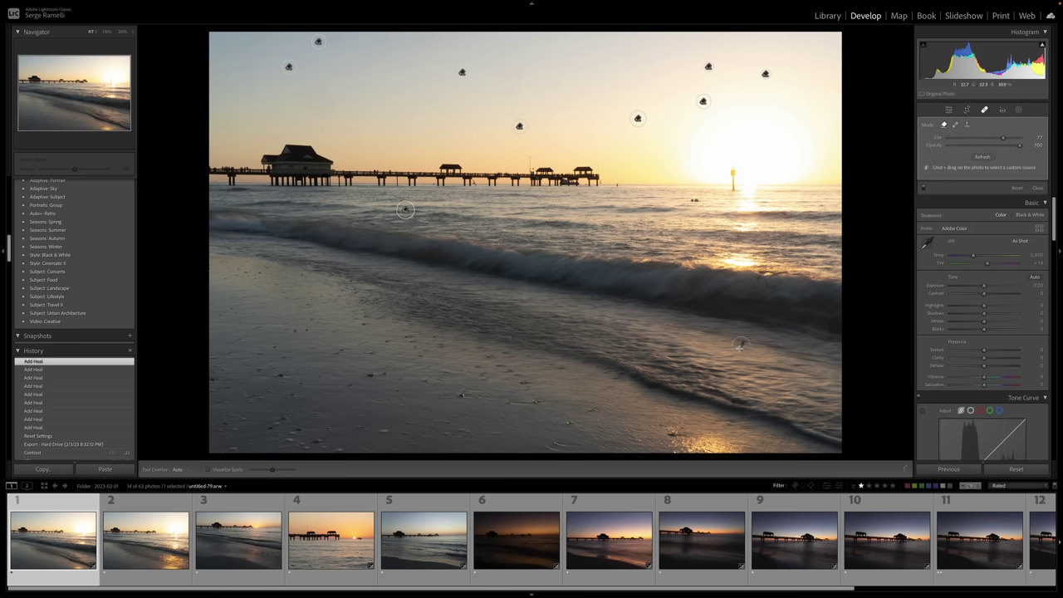
click(740, 346)
scroll(745, 297, down, 3)
scroll(755, 283, down, 1)
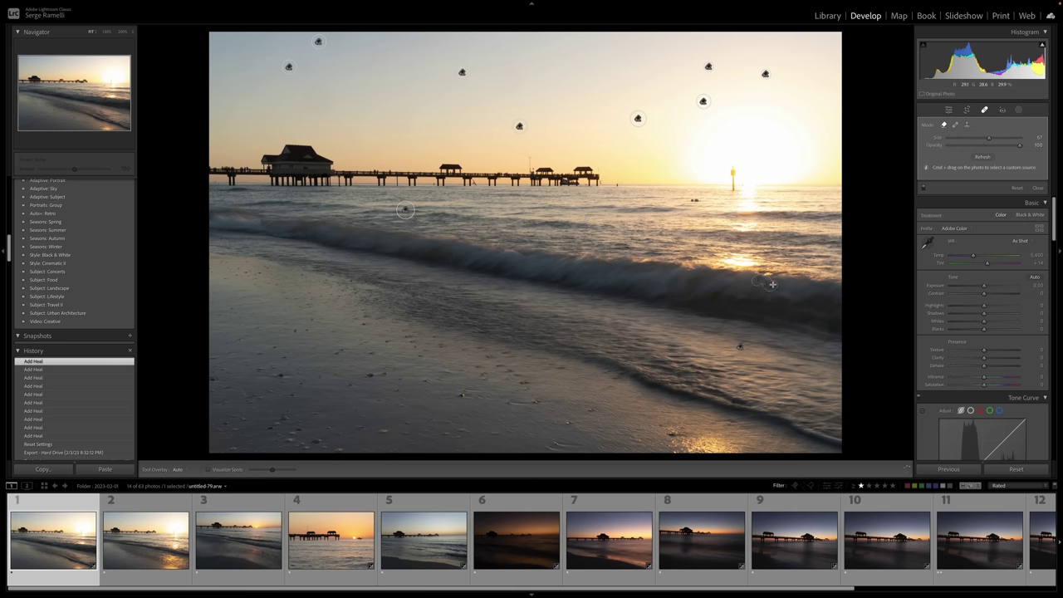
click(768, 283)
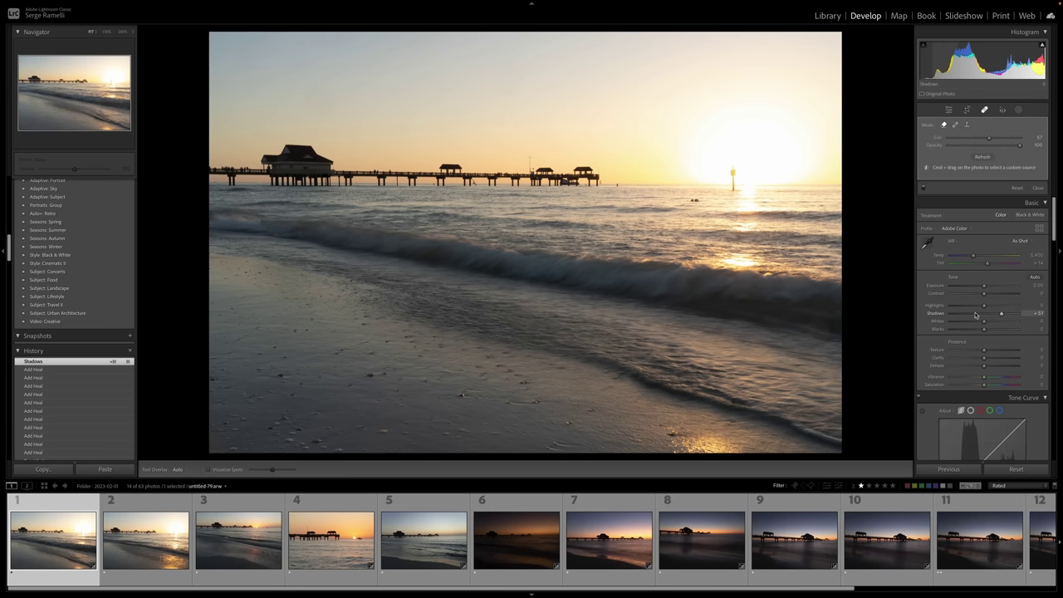
Set Shadows +61, Highlights −47, Blacks −39, Whites +30 and Contrast +36 in the Basic panel.
click(1000, 314)
click(968, 305)
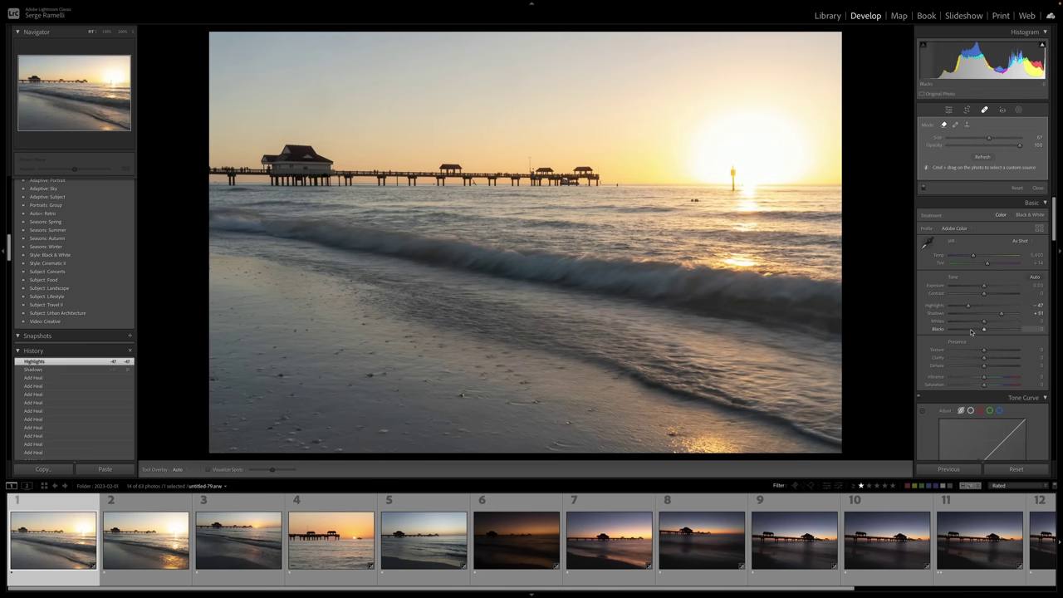
click(970, 329)
click(992, 321)
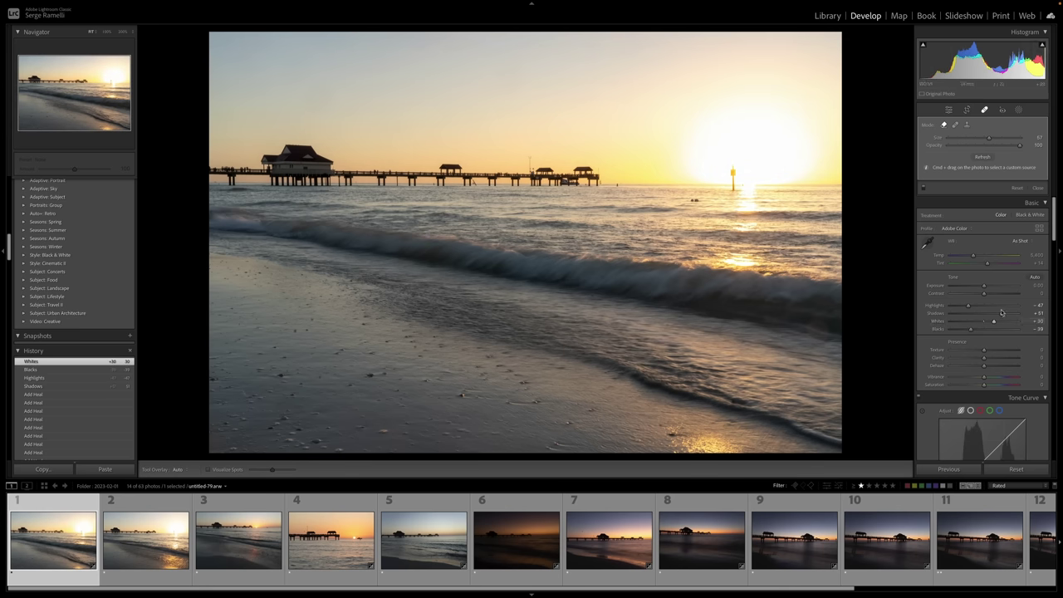
click(995, 294)
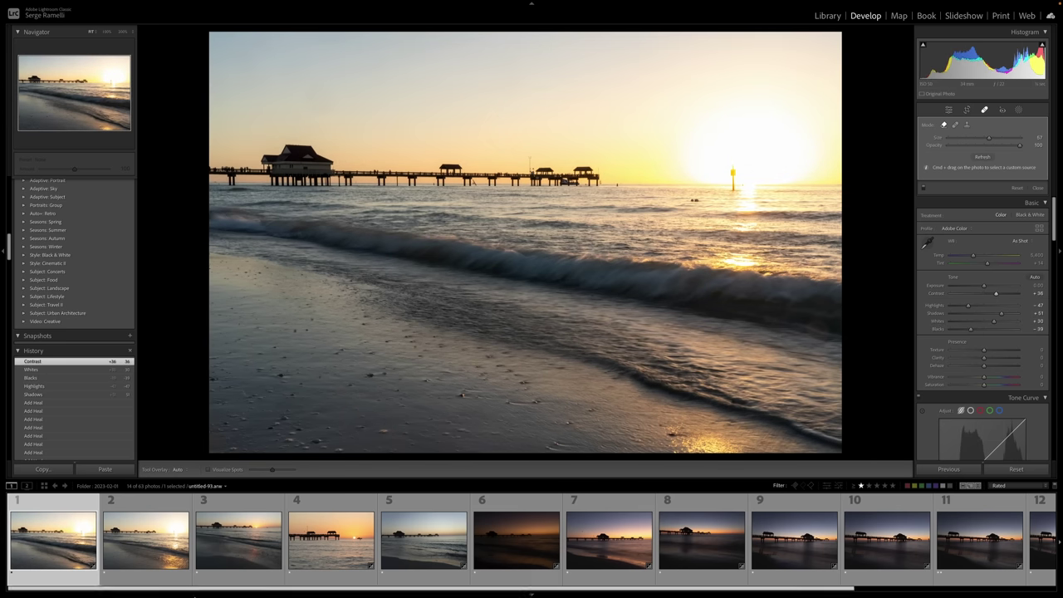
scroll(498, 540, down, 3)
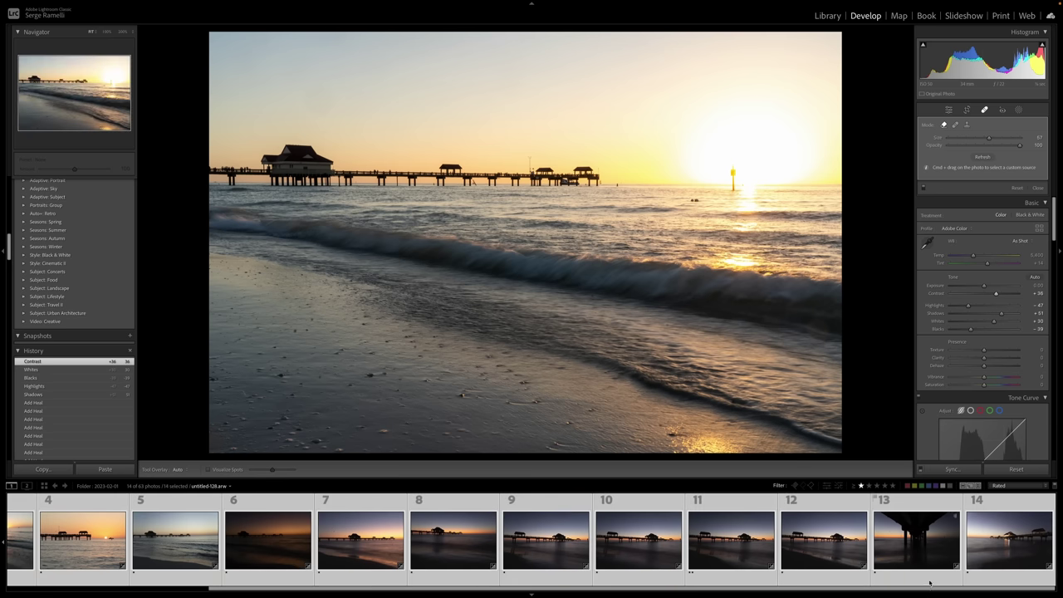
Sync only the Basic and Healing settings from the first photo to the other 13 selected shots.
scroll(529, 594, up, 3)
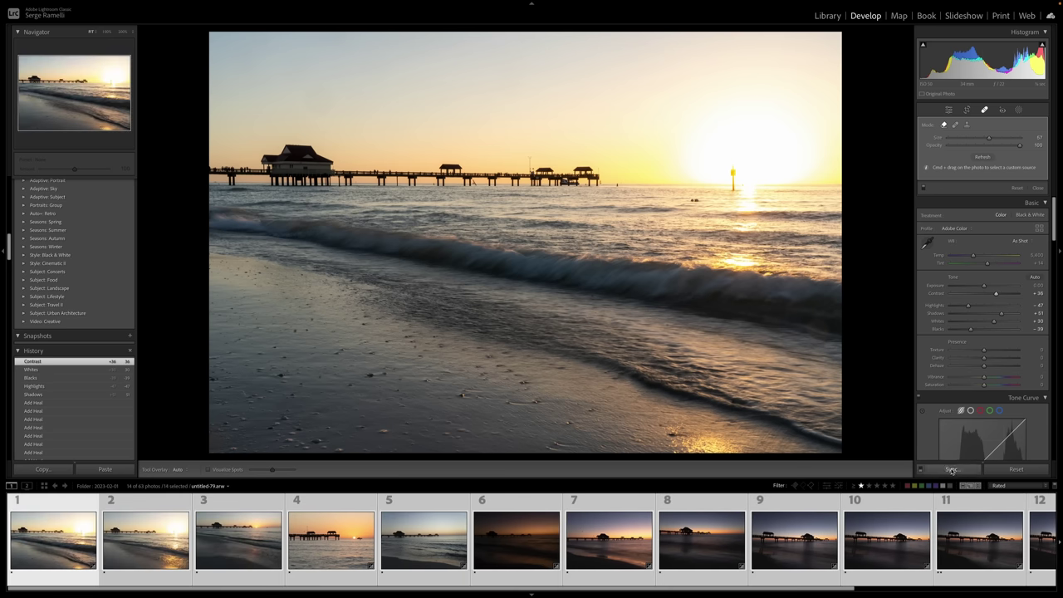
click(952, 469)
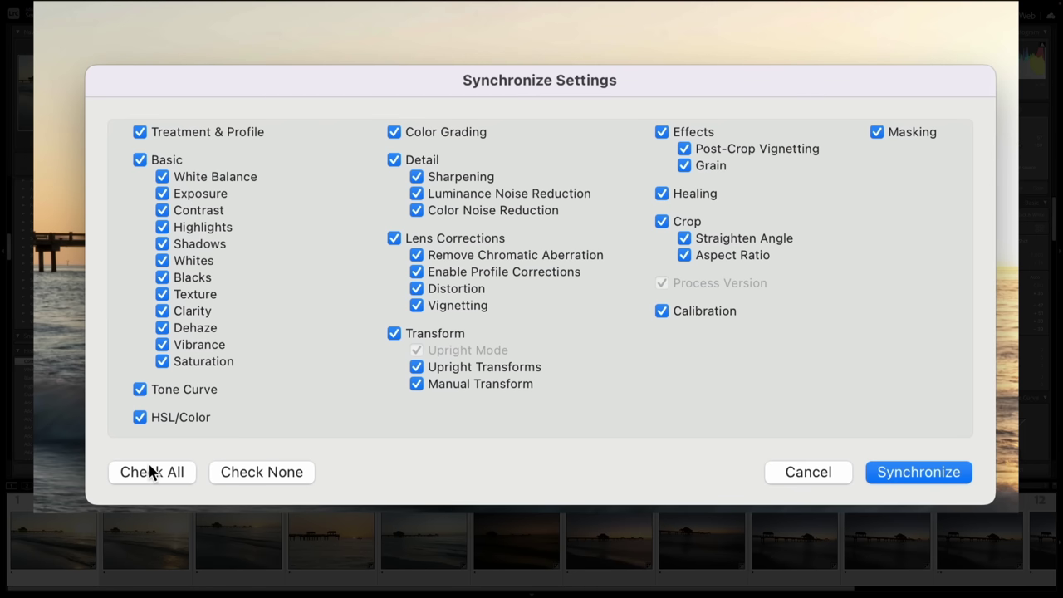
click(257, 475)
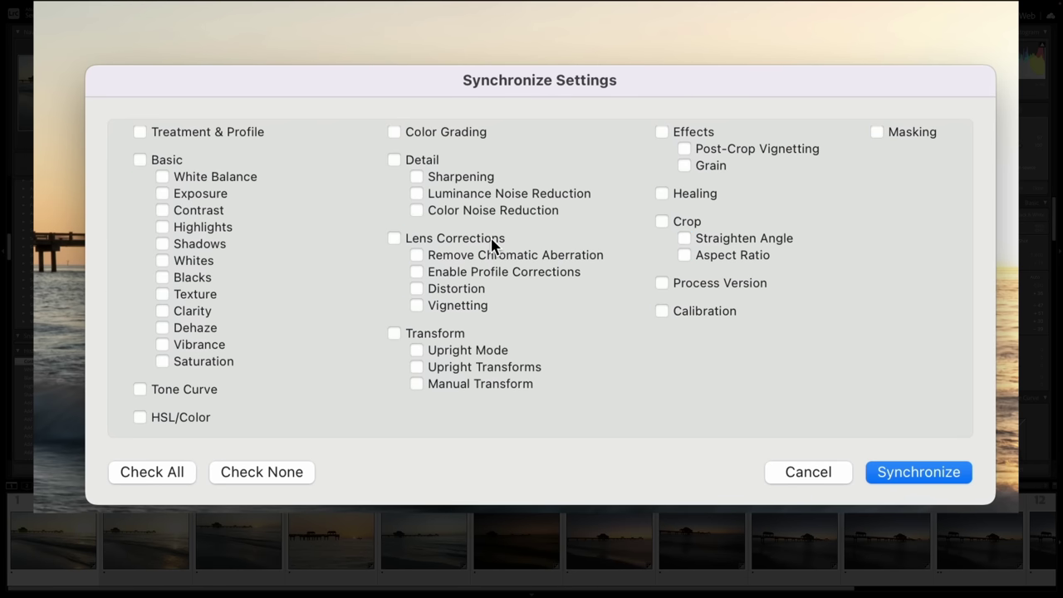
click(174, 161)
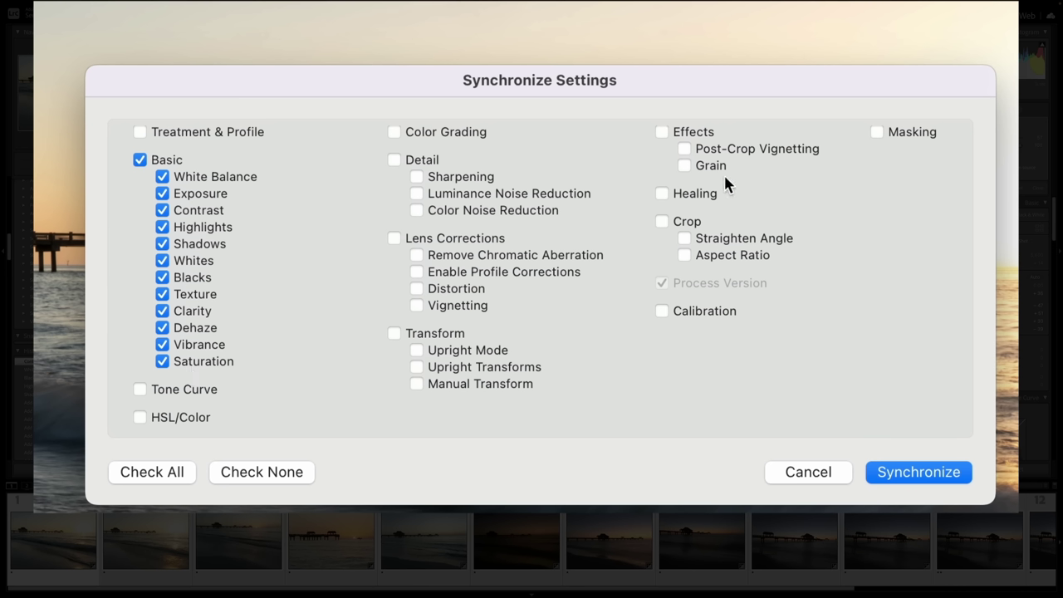
click(685, 194)
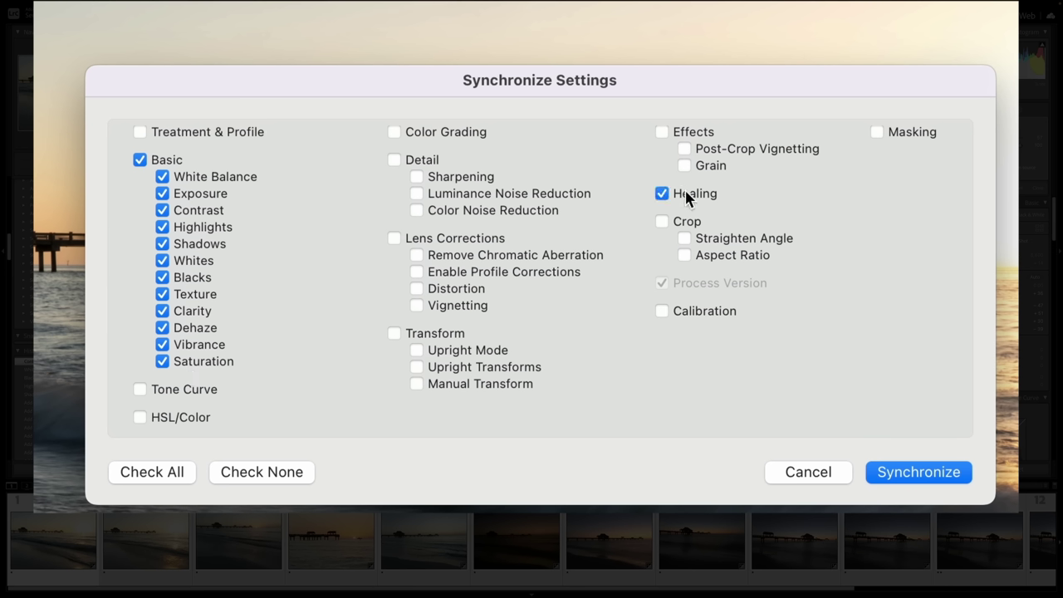
click(939, 472)
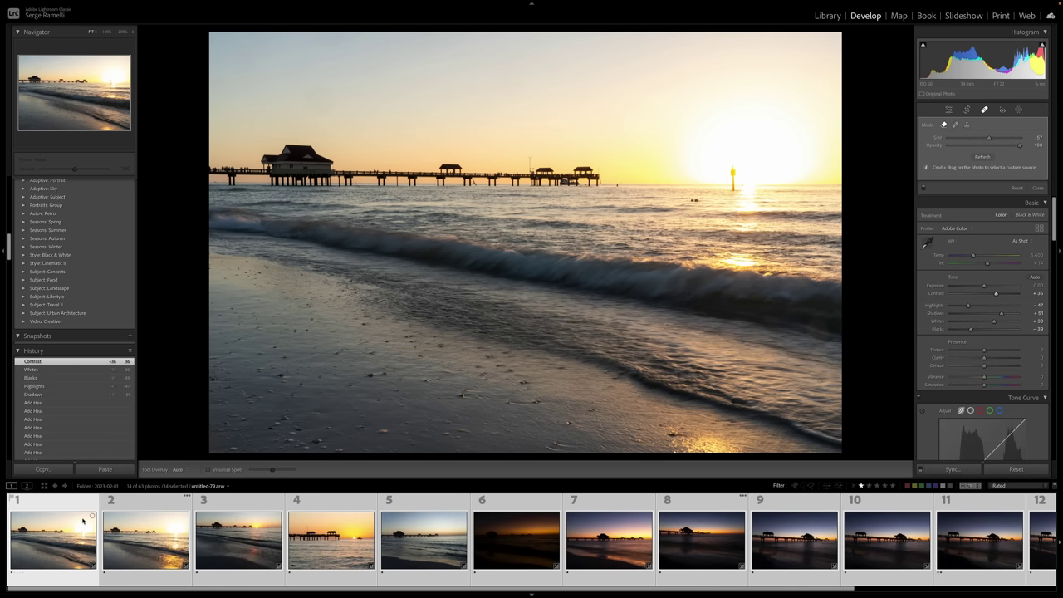
Step through filmstrip photos 2 to 5 one at a time and land on photo 6, untitled-110.arw.
click(49, 508)
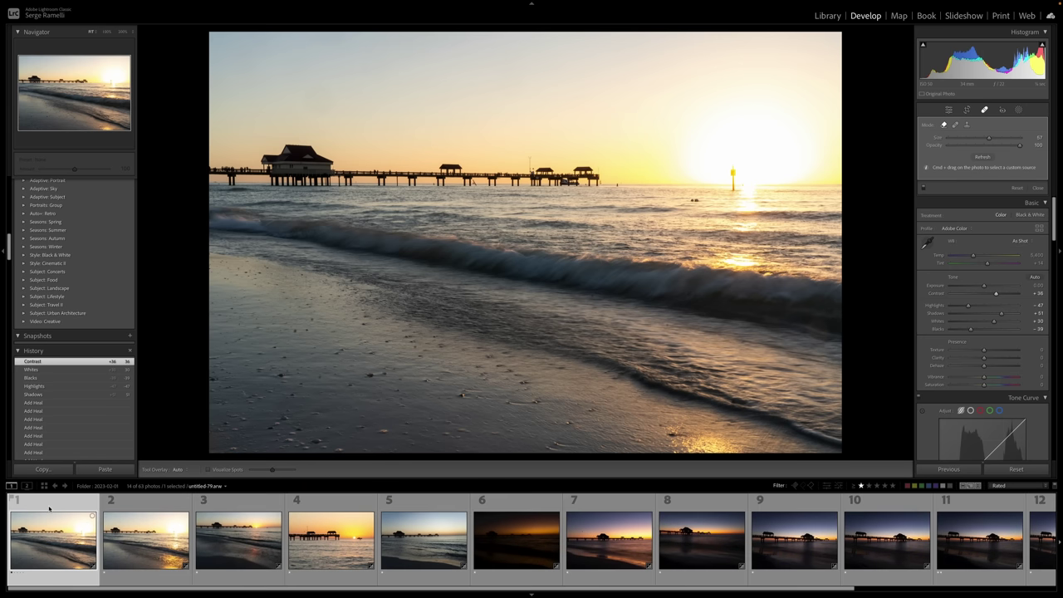
click(149, 531)
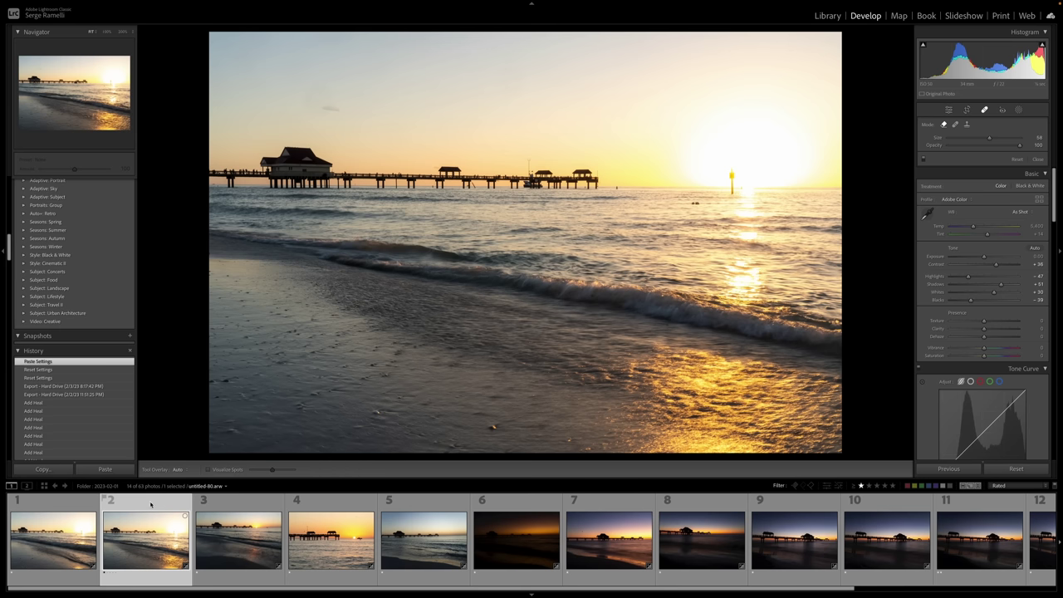
click(228, 507)
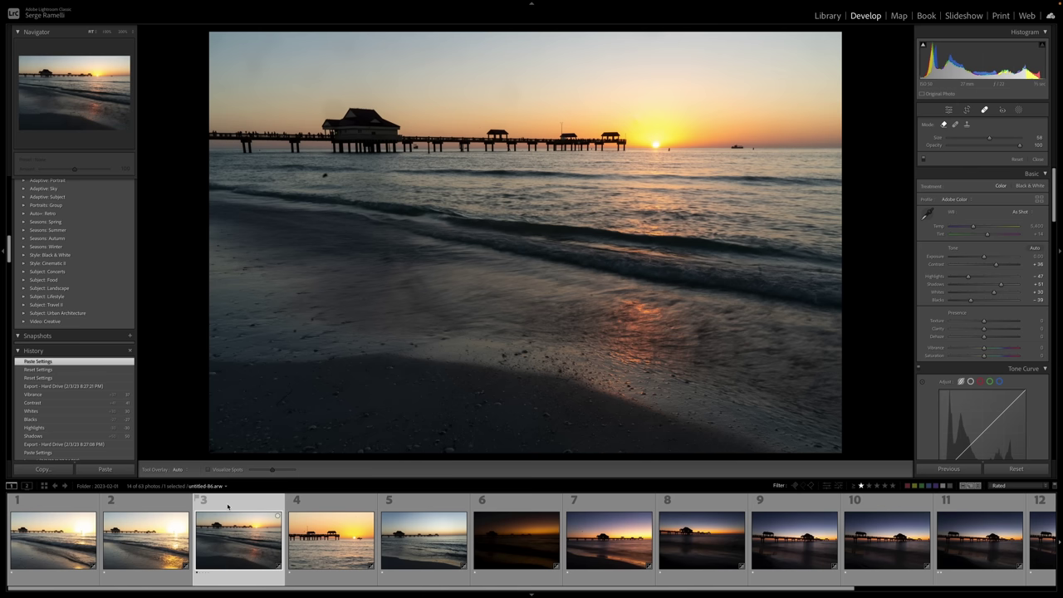
click(334, 506)
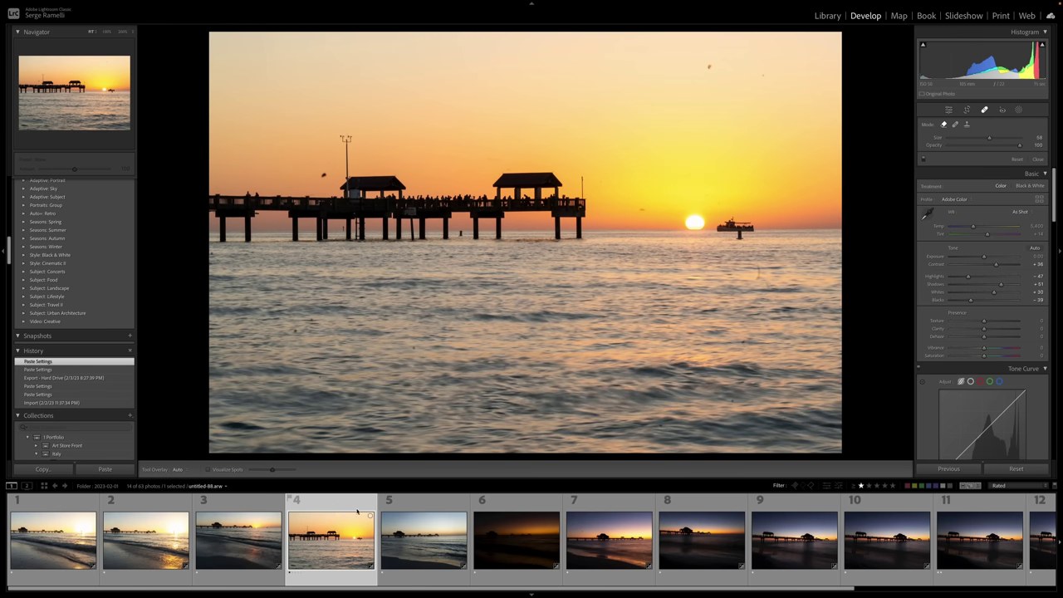
click(428, 505)
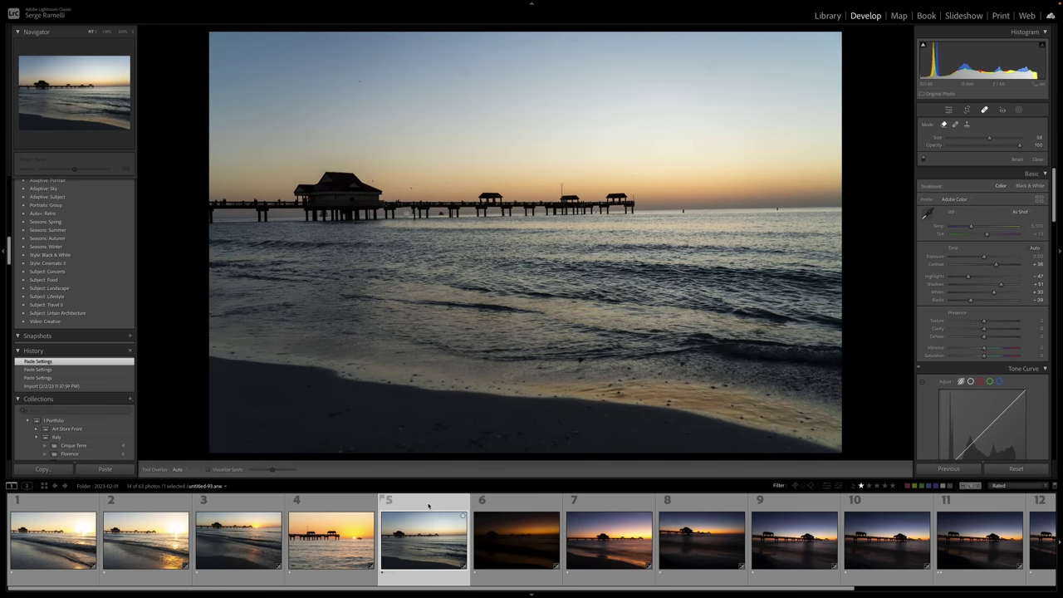
key(Left)
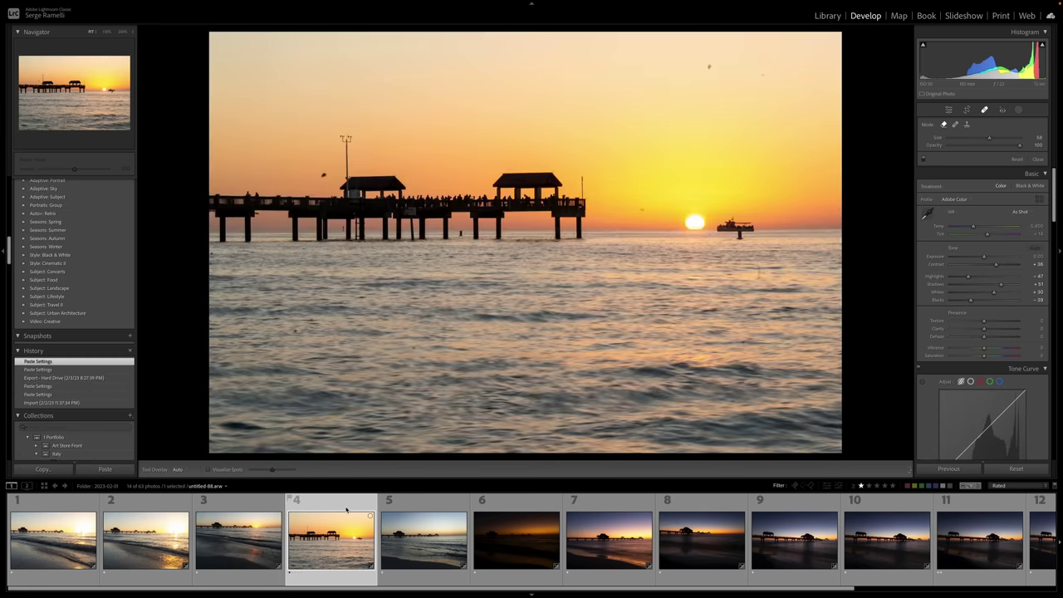
click(416, 505)
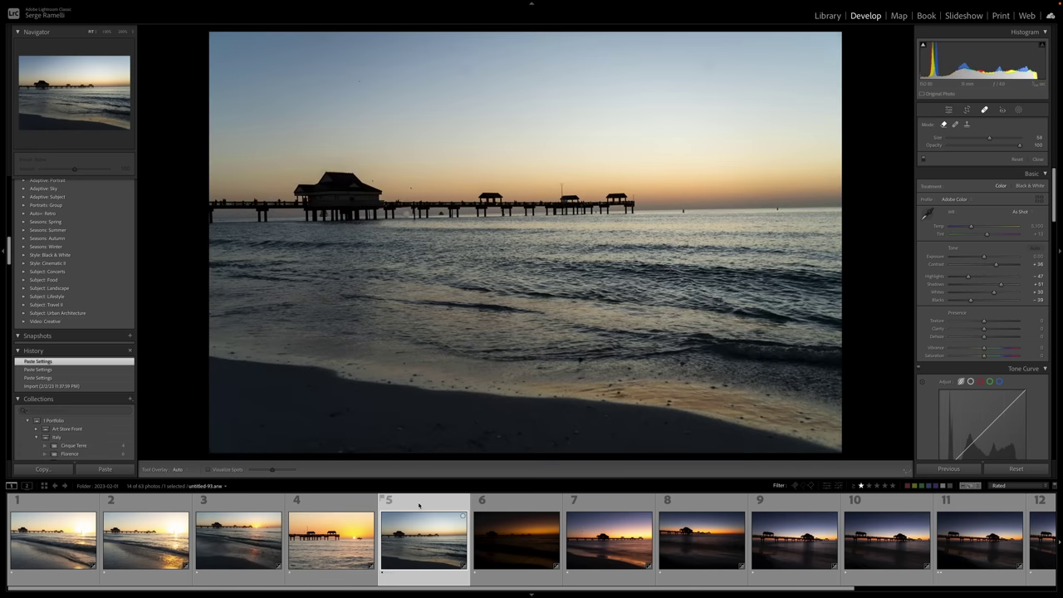
click(536, 505)
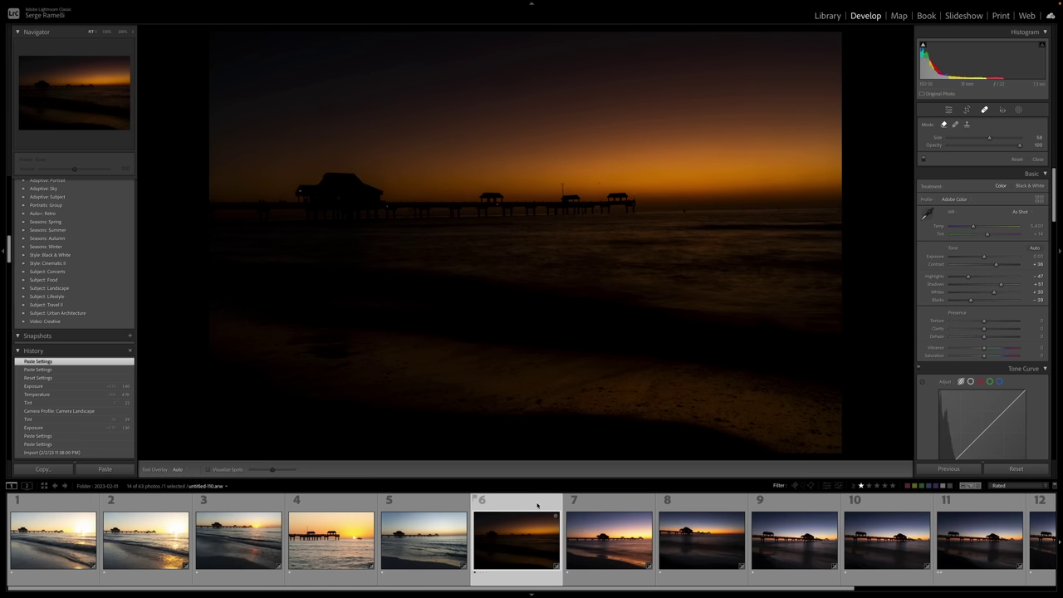
Raise untitled-110's exposure to +1.30, then reset untitled-116's Basic tone adjustments to zero.
key(i)
key(i)
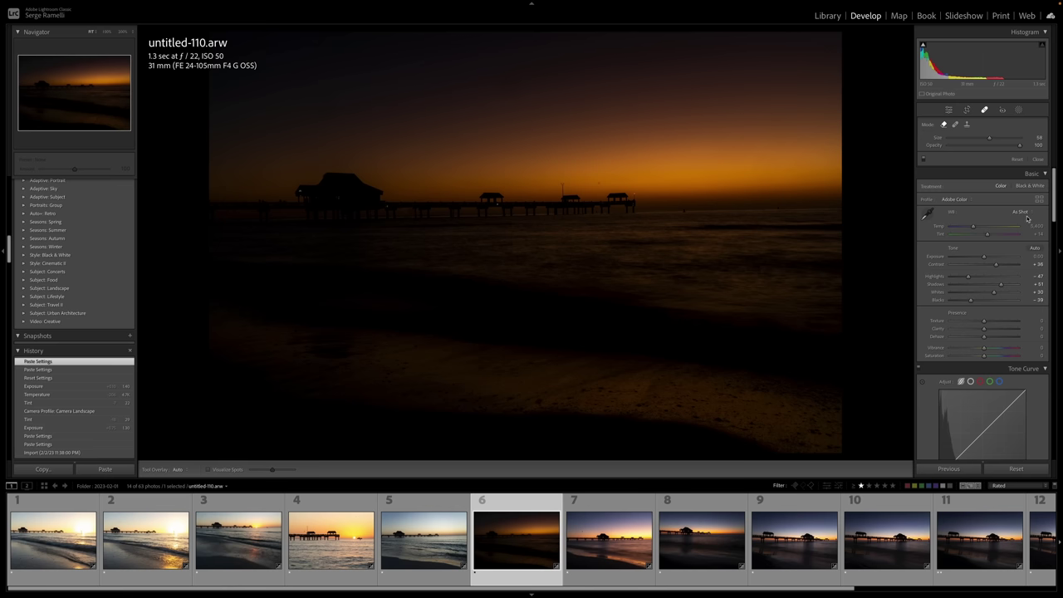
drag(984, 257, 991, 258)
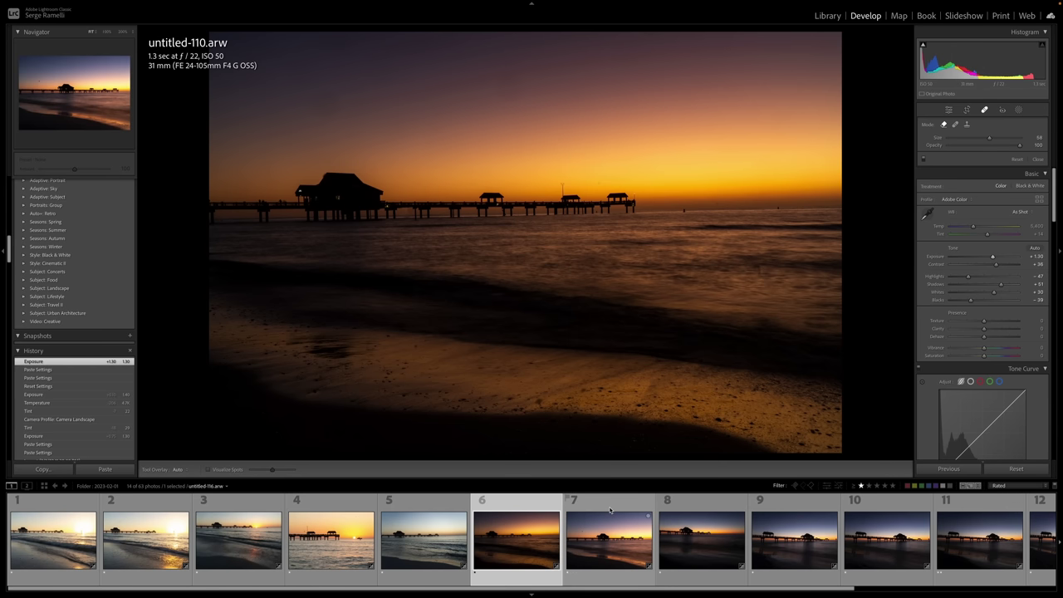
click(609, 510)
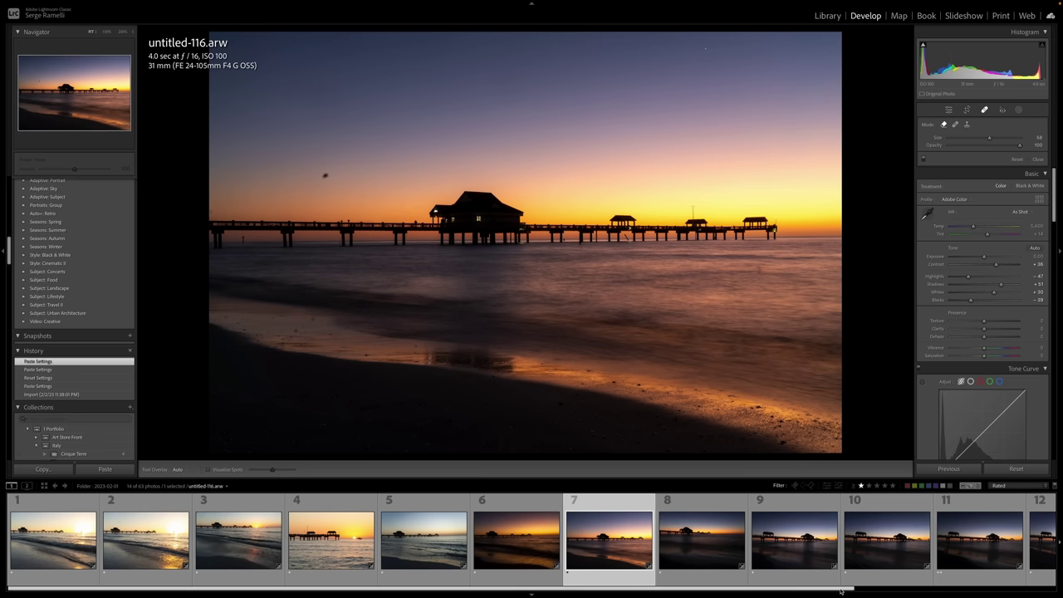
drag(842, 592, 1011, 593)
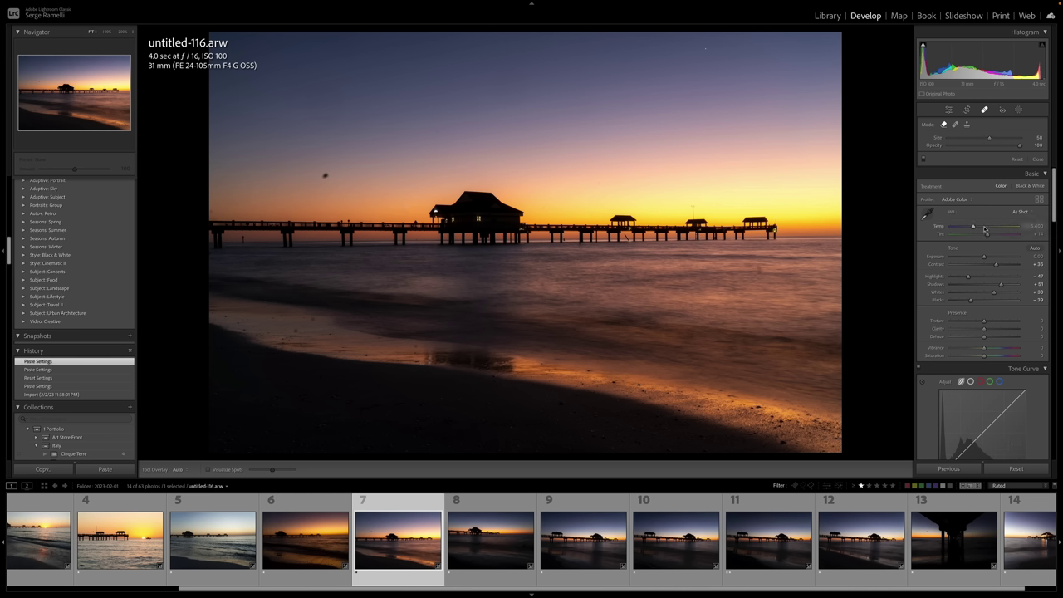
key(alt)
key(alt)
click(1021, 469)
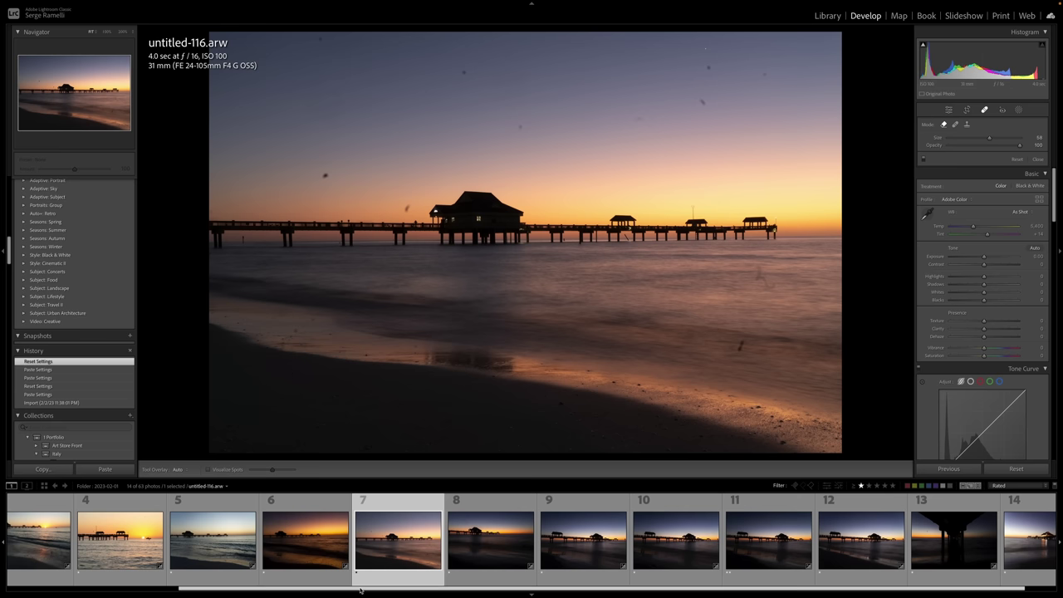
drag(362, 592, 81, 592)
Copy only the healing spots from untitled-80 and paste them onto untitled-116.
click(150, 544)
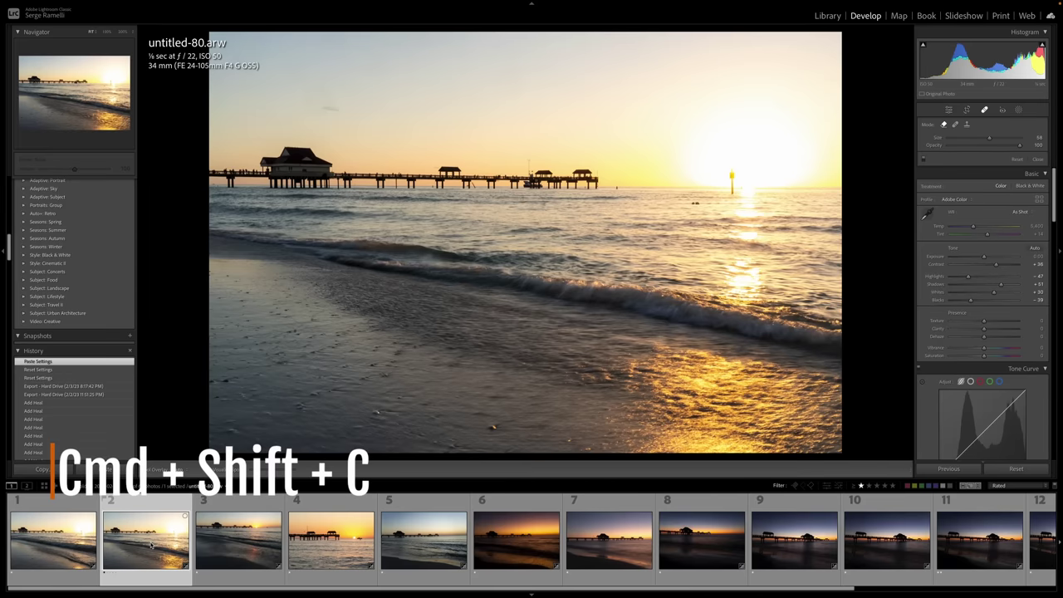
key(super+shift+c)
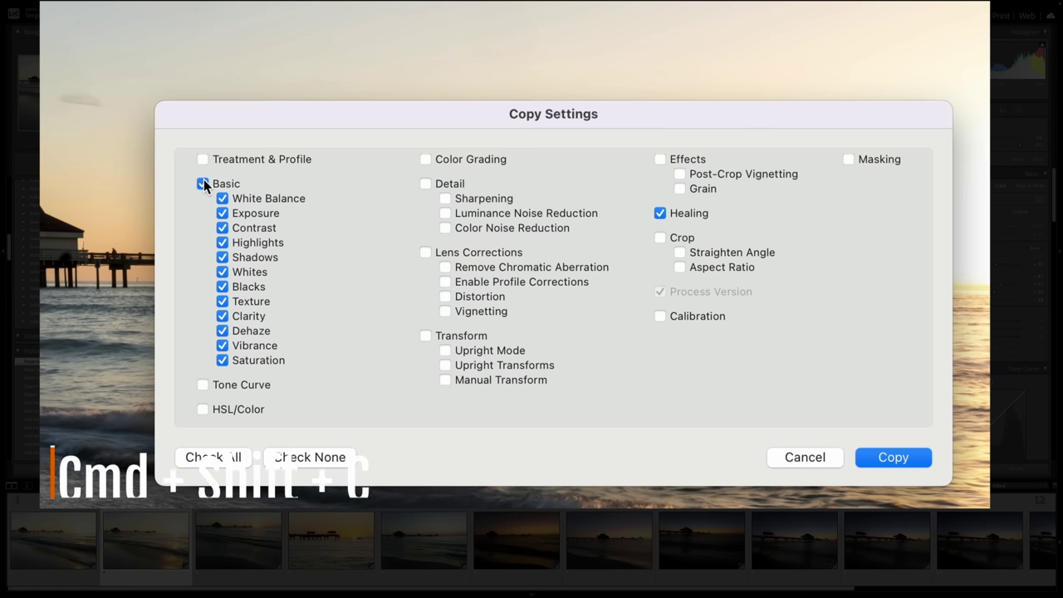
click(383, 144)
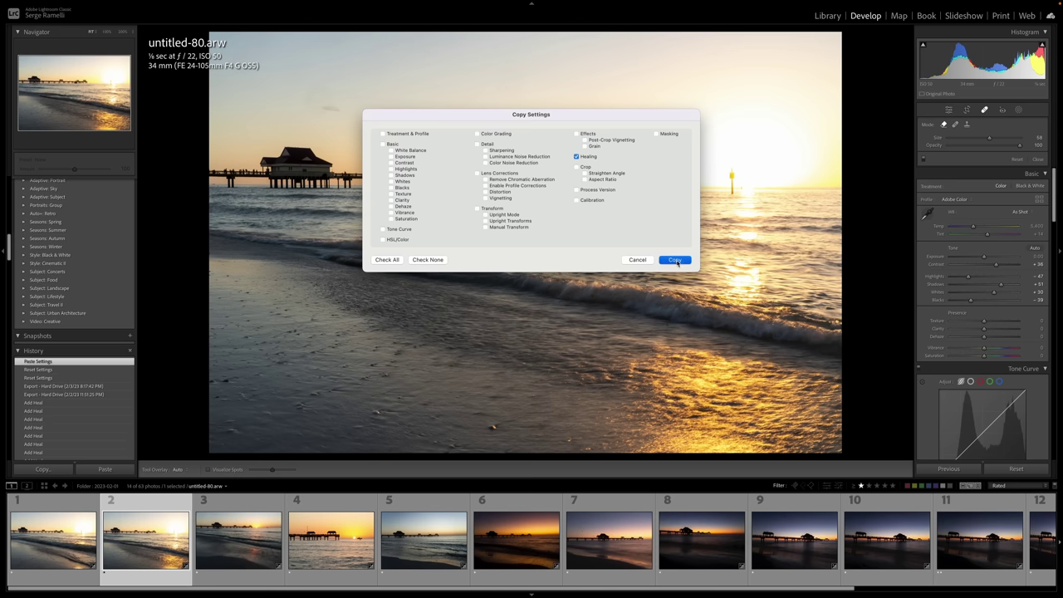
click(893, 458)
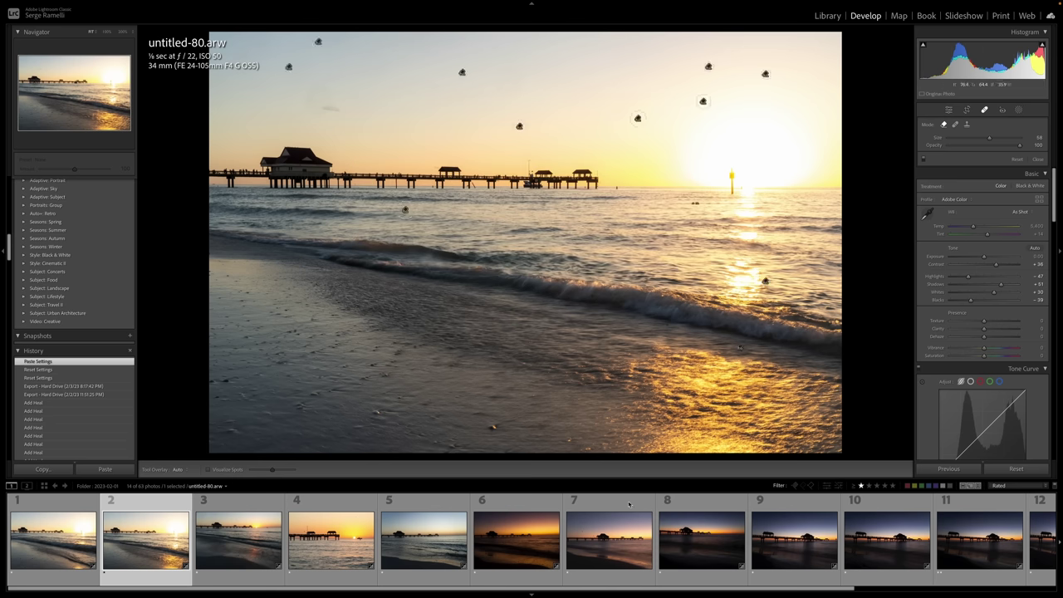
click(614, 552)
key(super+v)
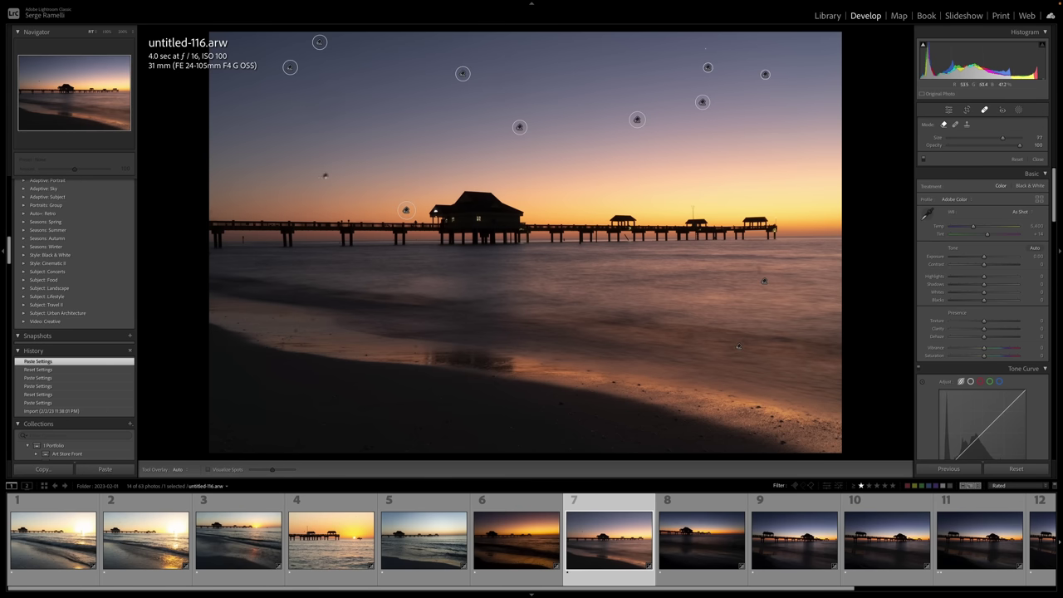
Heal two more dust spots on untitled-116, one in the left sky and one on the water.
click(324, 176)
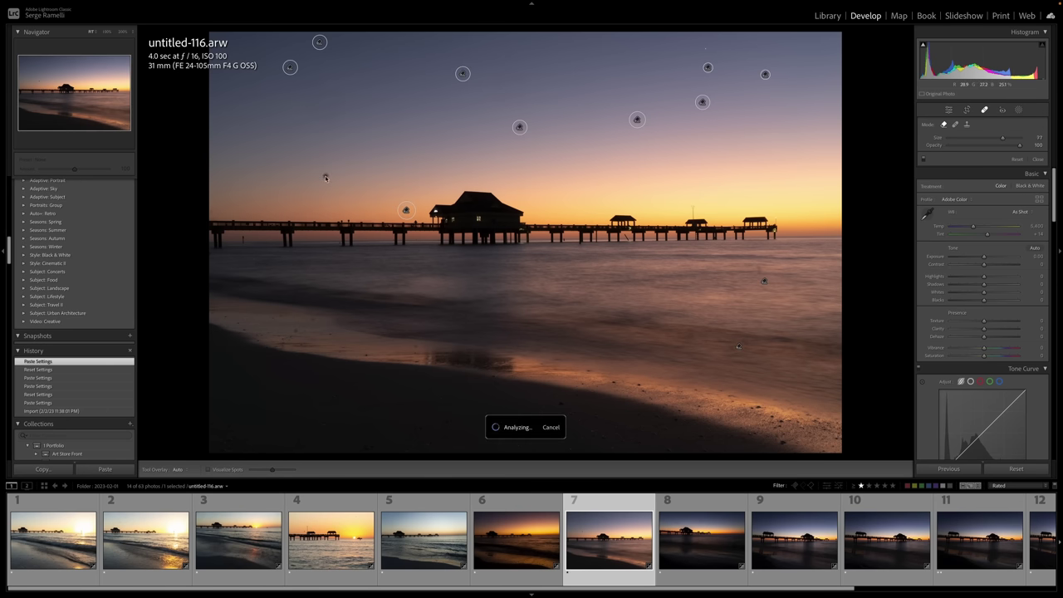
click(757, 269)
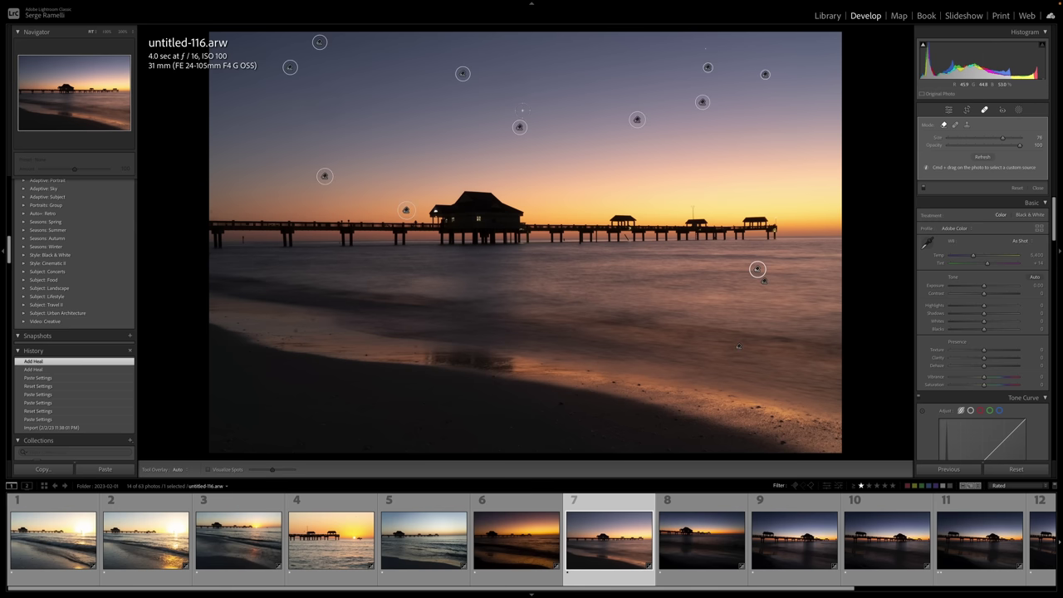
scroll(716, 563, down, 3)
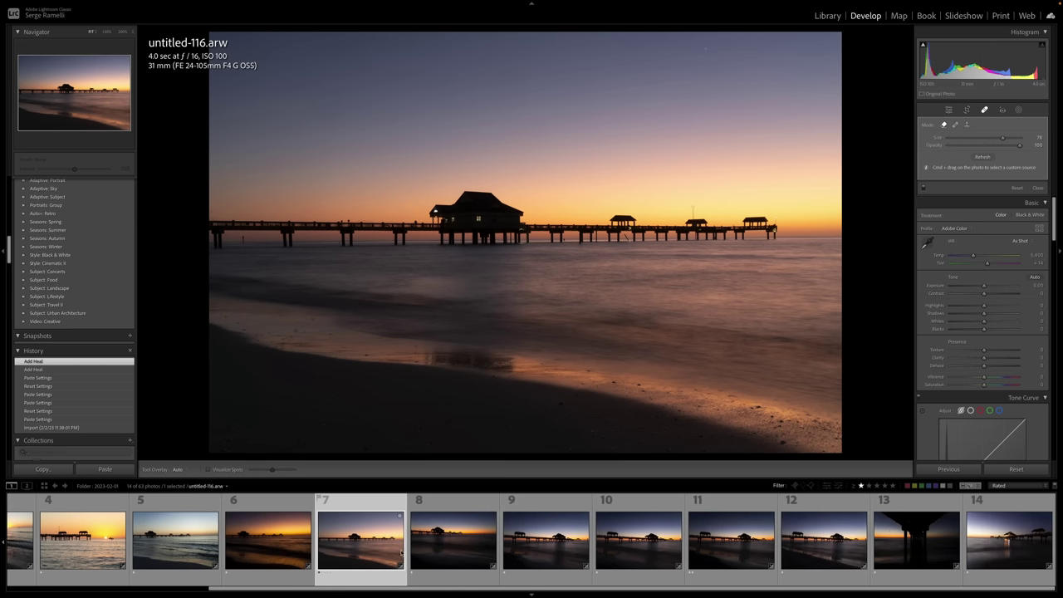
Select filmstrip photos 8 (untitled-122) through 12 (untitled-126) with Spot Removal closed.
click(440, 546)
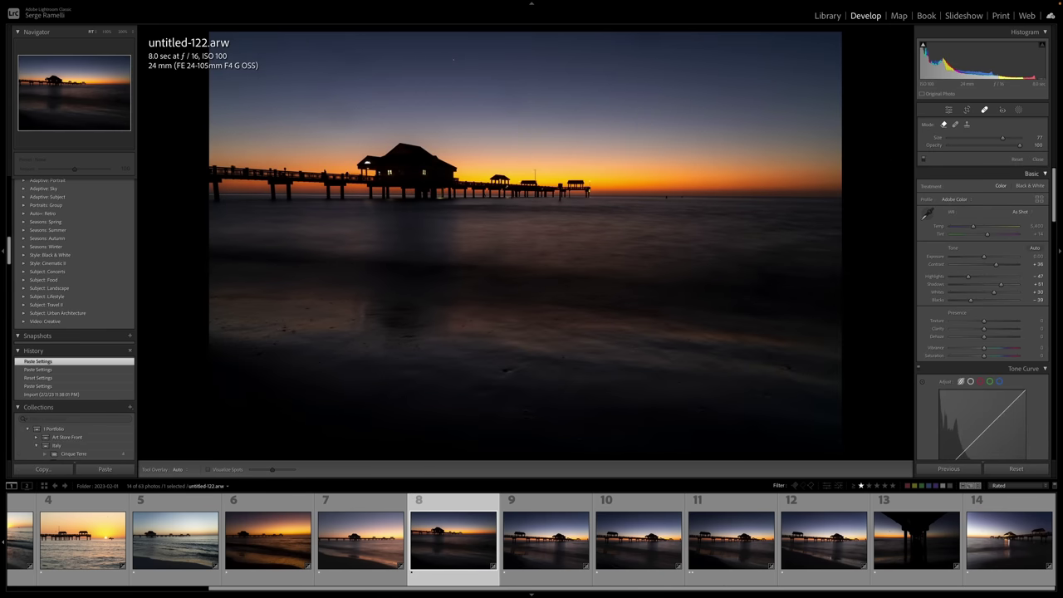
click(1037, 158)
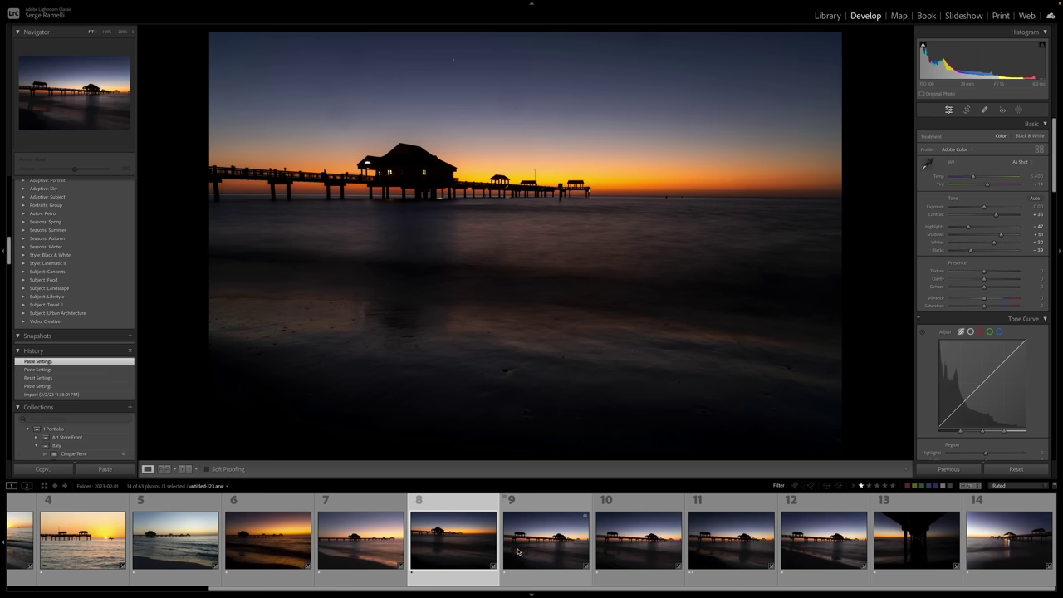
shift+click(823, 544)
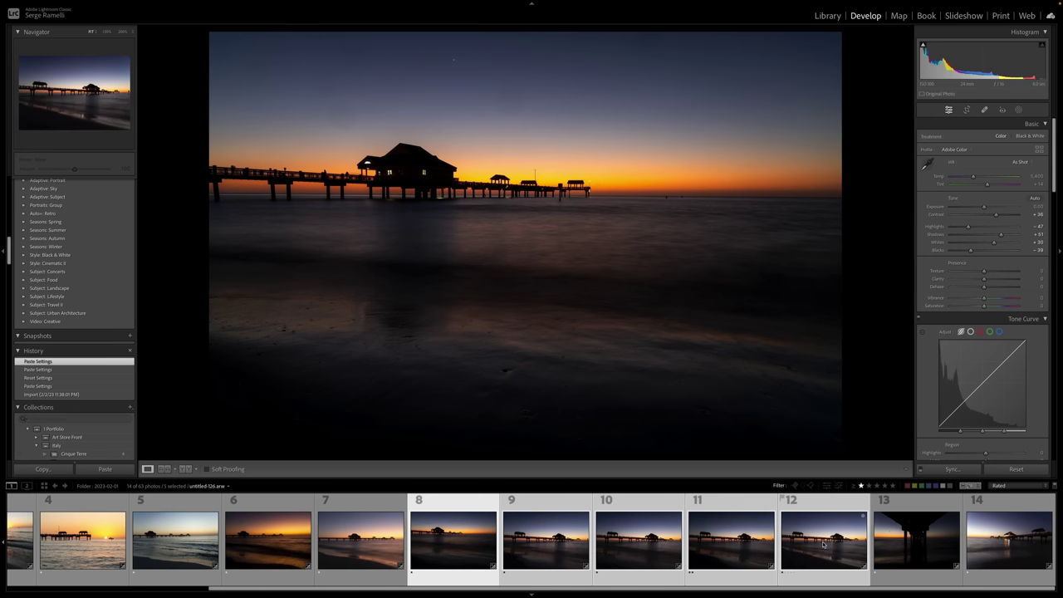
Compare photos 8–12 in Survey view, briefly hiding all panels for a larger view.
key(n)
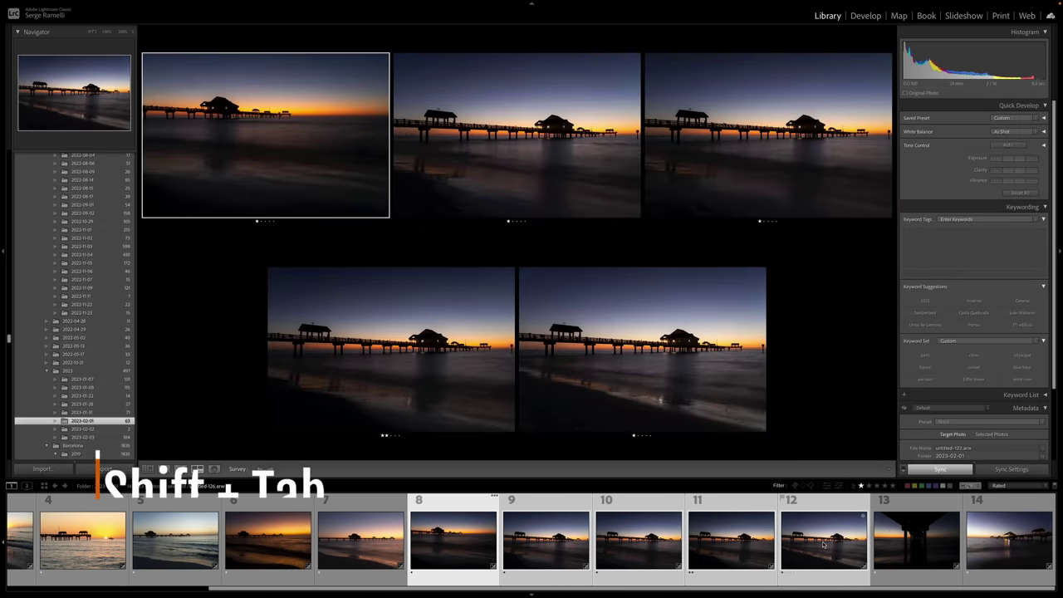
key(shift+Tab)
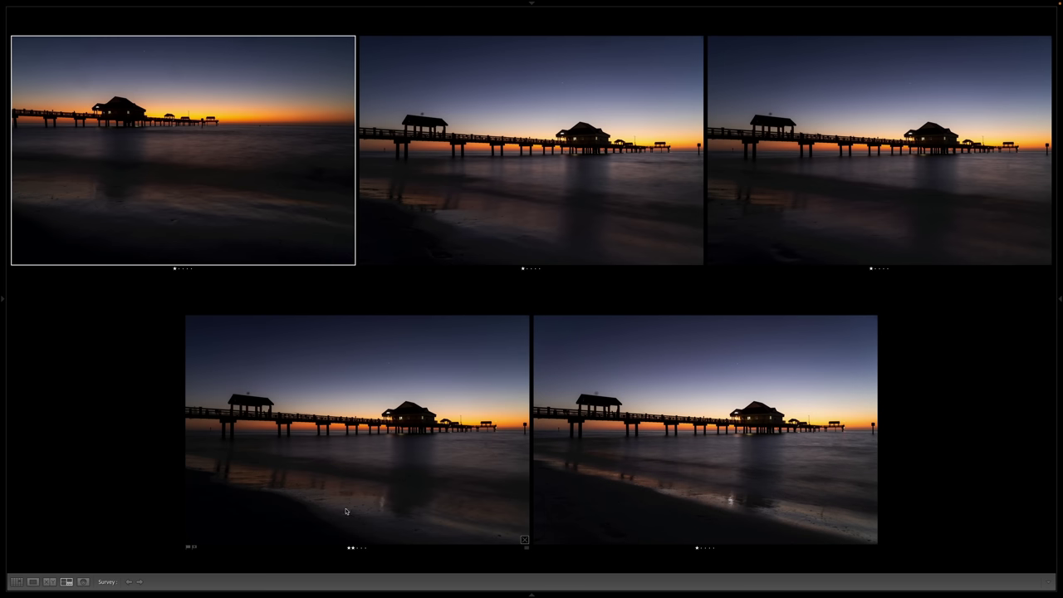
key(shift+Tab)
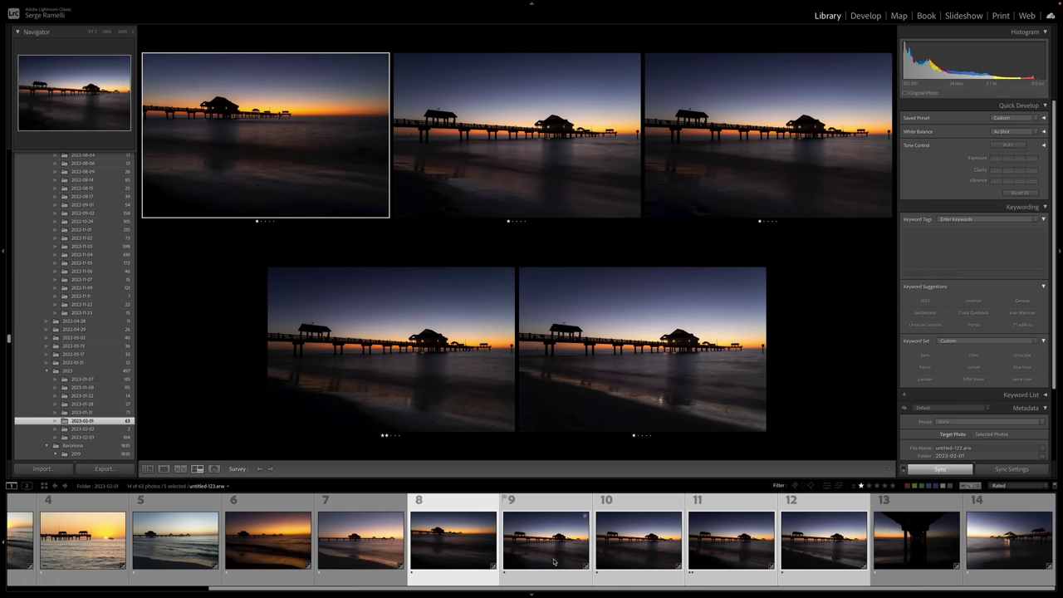
Open photo 11, untitled-125.arw, alone in Develop and reset it to default settings.
click(730, 515)
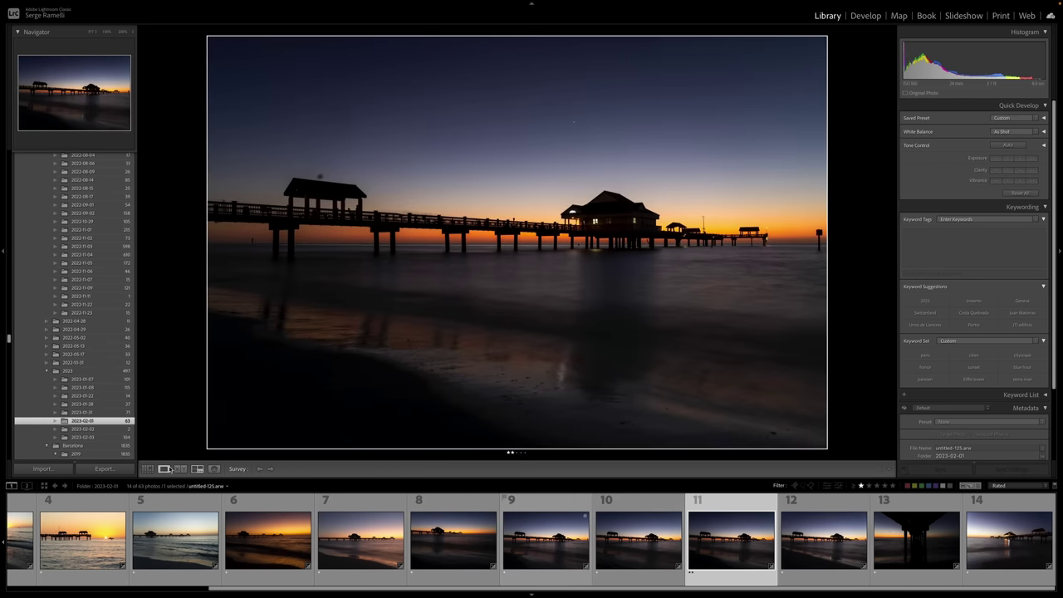
click(165, 468)
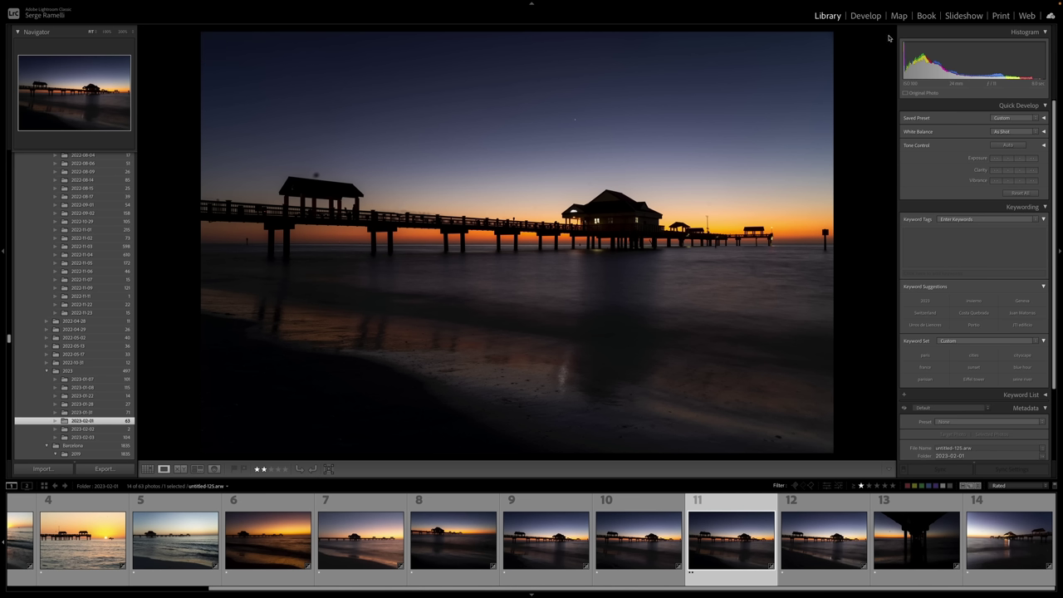
click(867, 18)
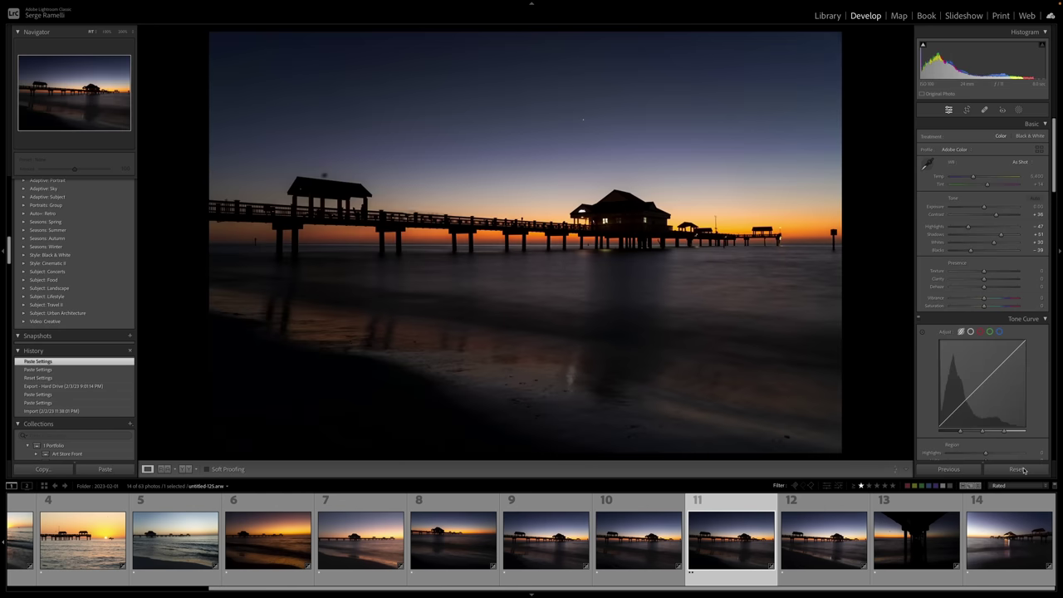
click(1021, 470)
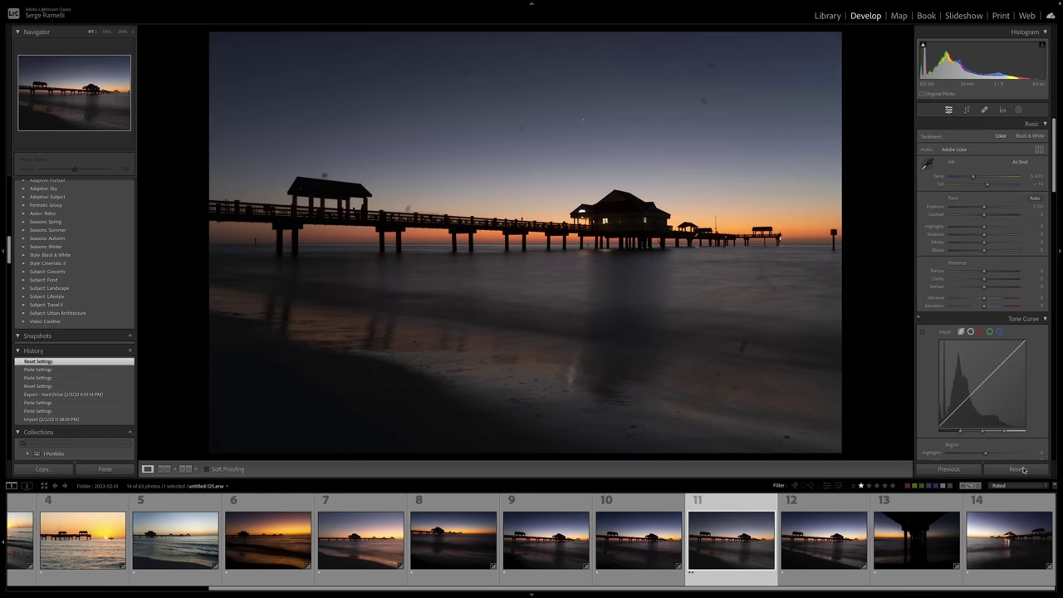
key(ctrl+z)
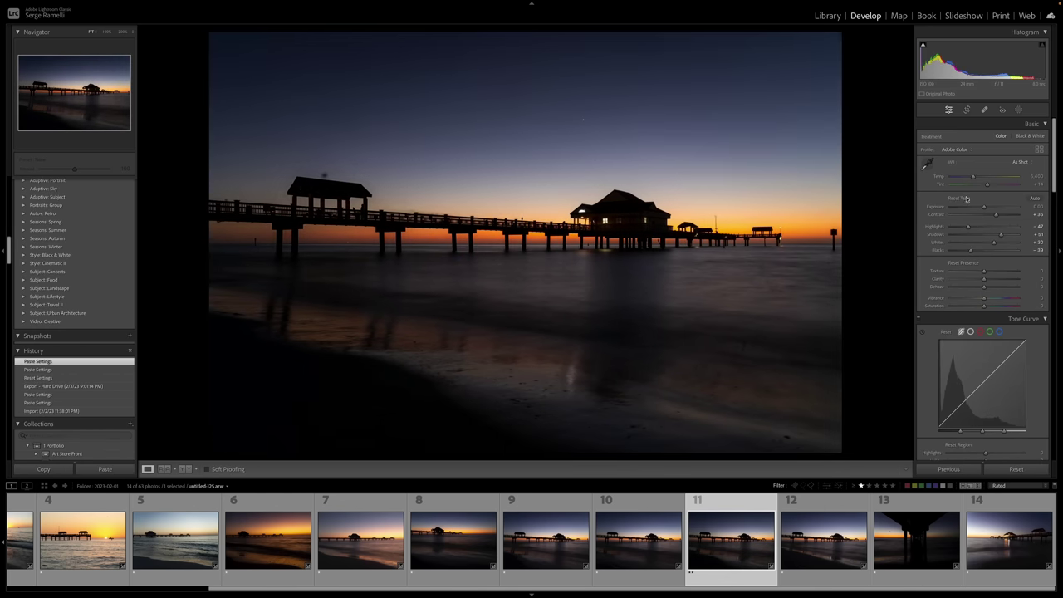
alt+click(965, 198)
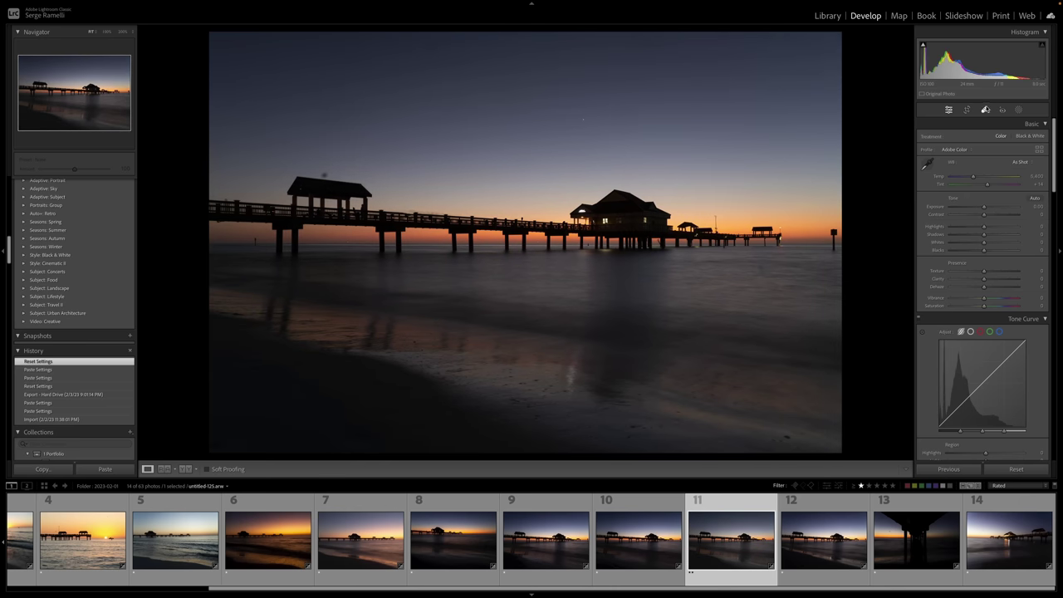
Heal one more dust spot on photo 11 (untitled-125.arw) with Spot Removal.
click(985, 110)
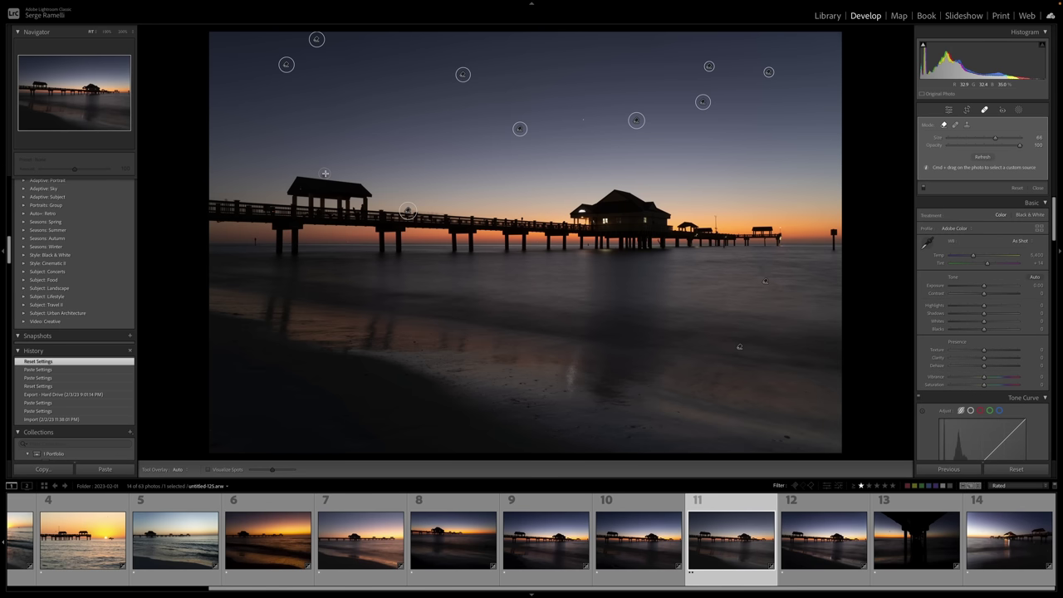
click(816, 317)
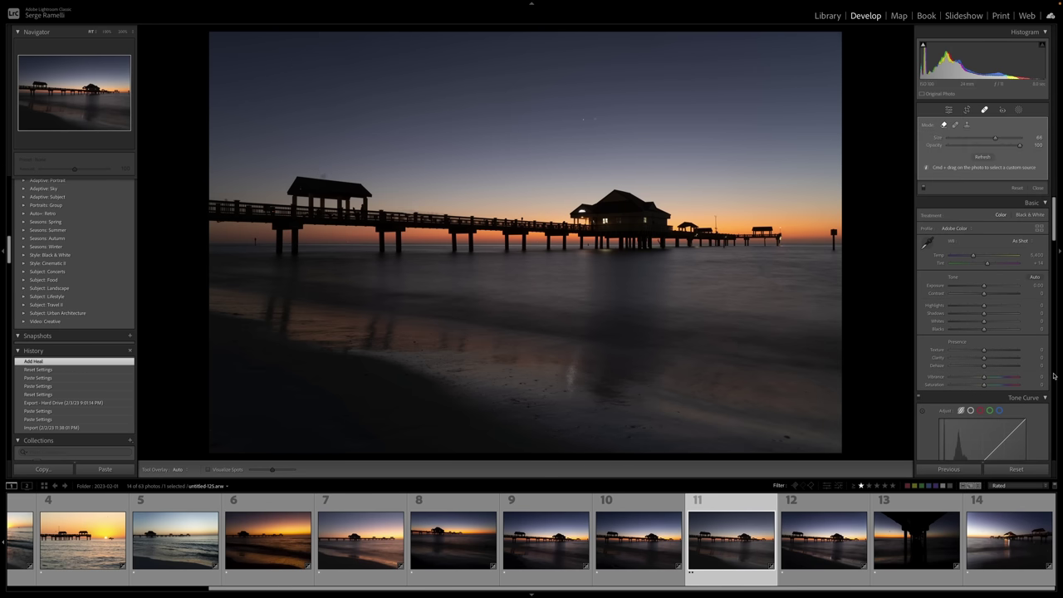
click(1034, 188)
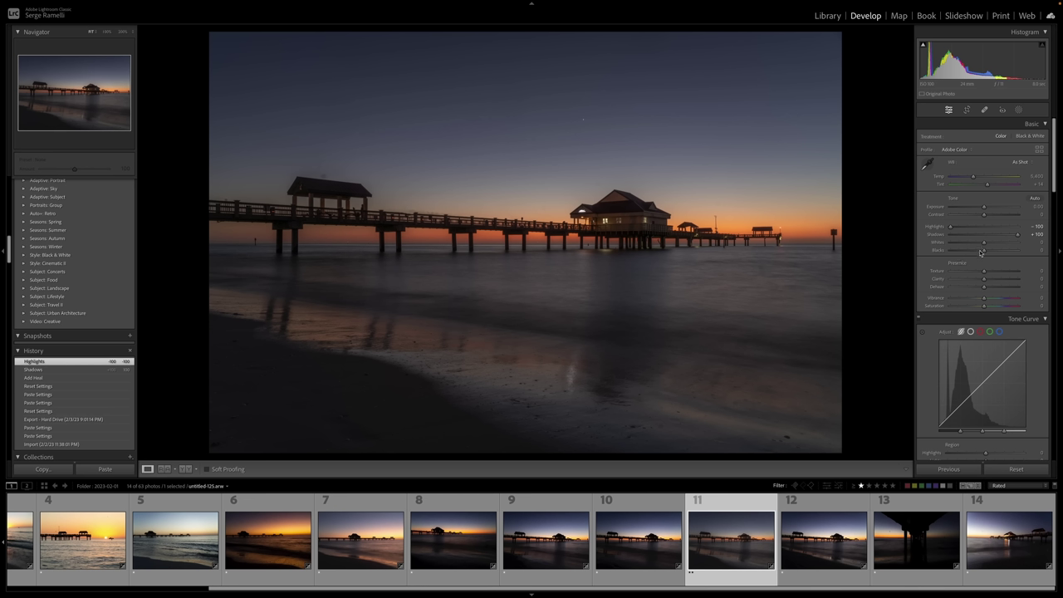
Lower Blacks to -23 while holding Alt to watch the clipping mask.
key(alt)
mouse_move(983, 250)
mouse_down()
mouse_move(972, 253)
mouse_move(1013, 243)
mouse_move(976, 252)
mouse_up()
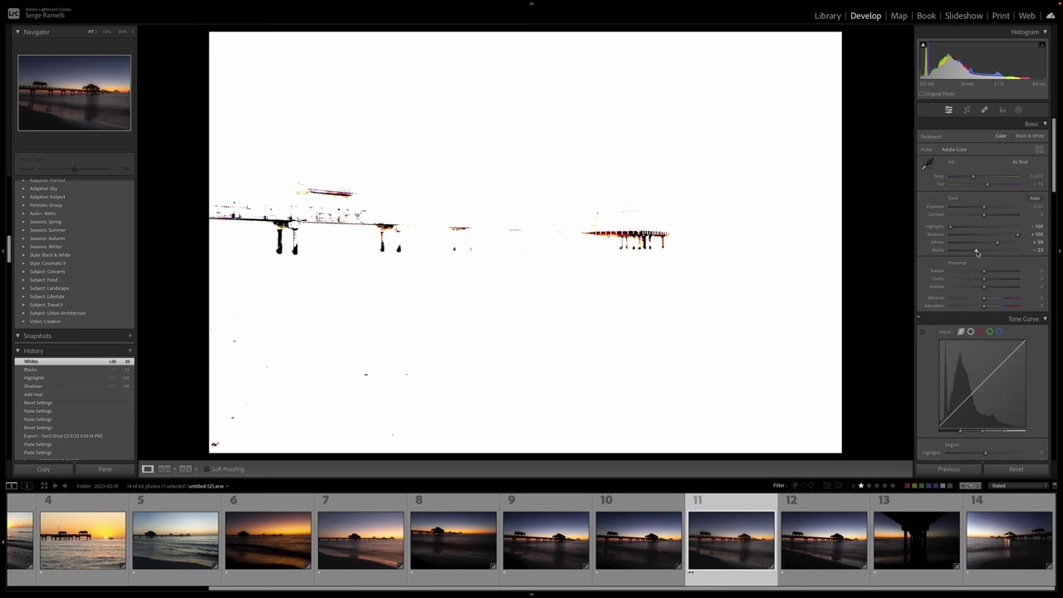
drag(977, 252, 976, 252)
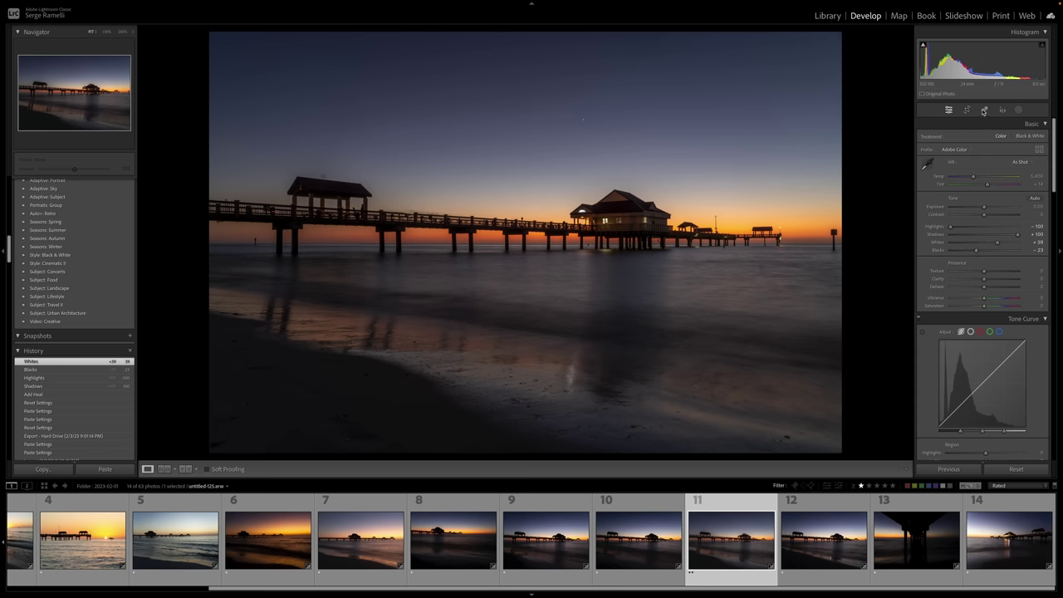
Heal two more dust spots in the sky with Spot Removal.
click(983, 111)
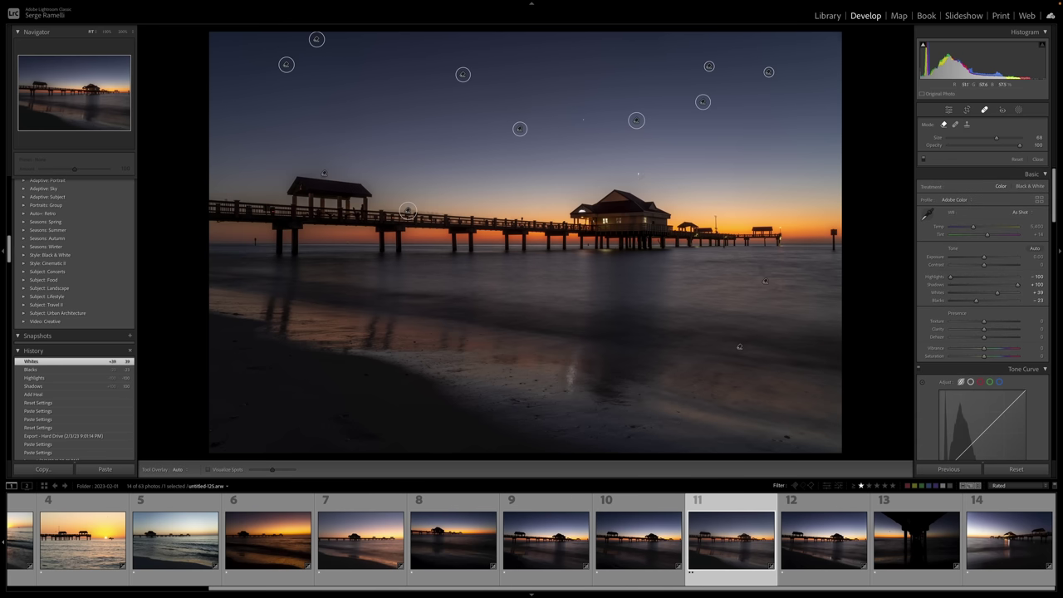
click(574, 213)
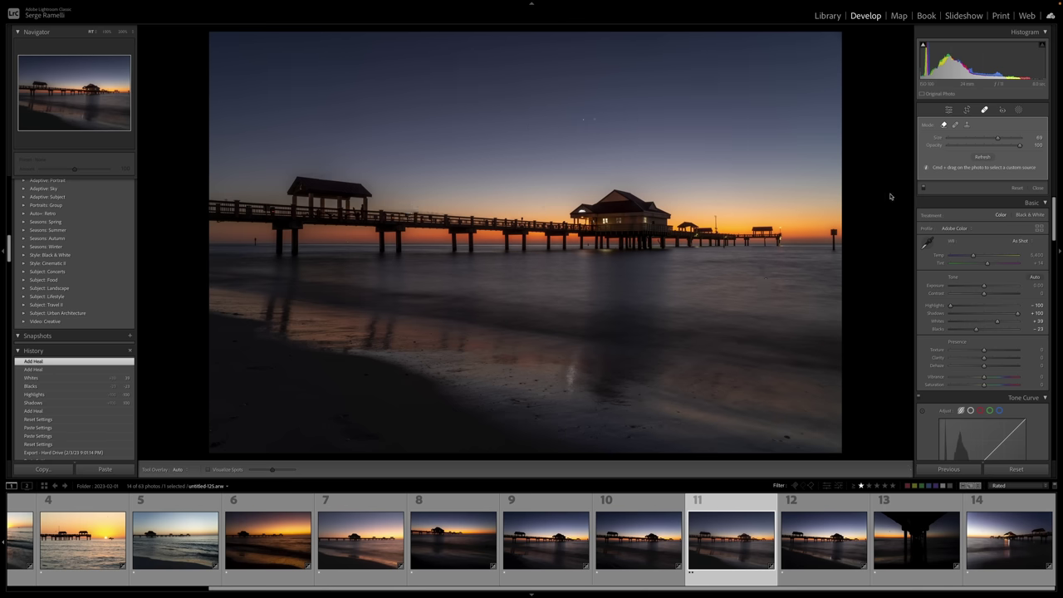
click(717, 202)
click(1035, 188)
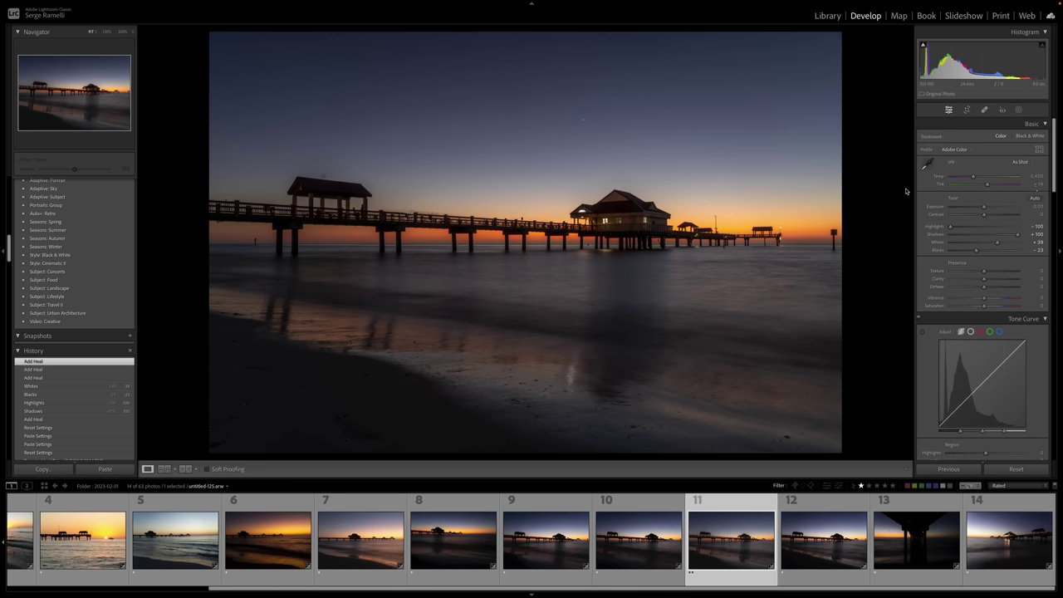
Delete the unwanted heal spots near the left pavilion roof.
click(985, 110)
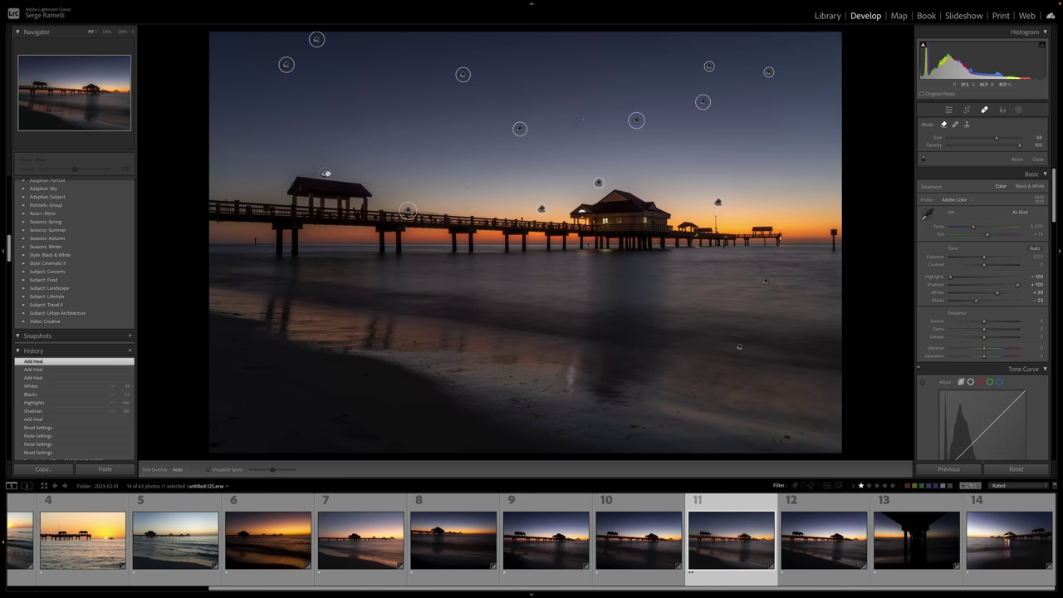
click(326, 173)
key(Delete)
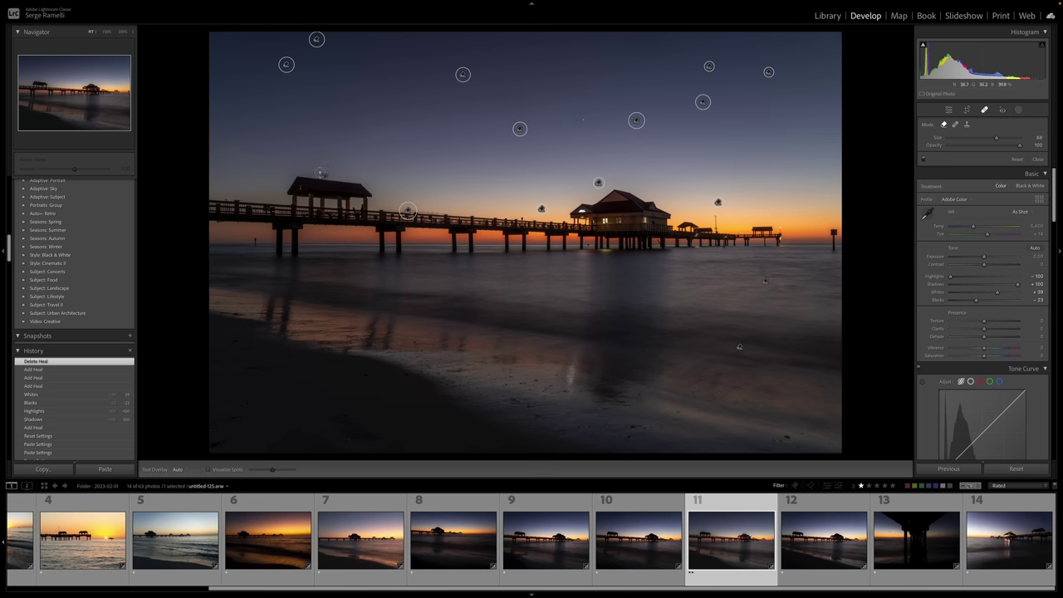
click(324, 174)
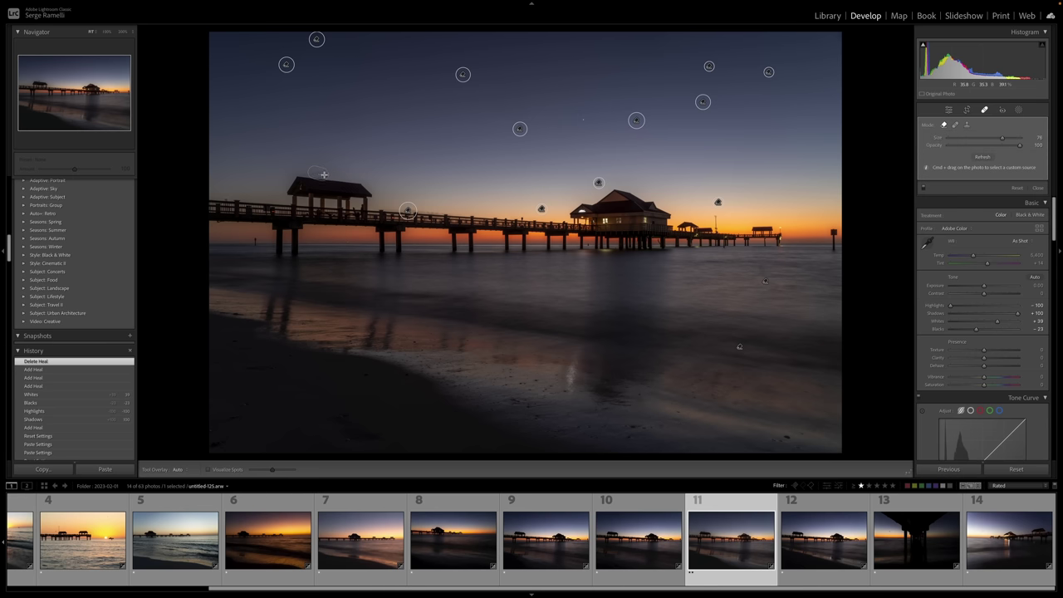
key(Delete)
click(795, 187)
key(Delete)
At 200% zoom, brush-heal the dust spots just above the pavilion roof.
key(z)
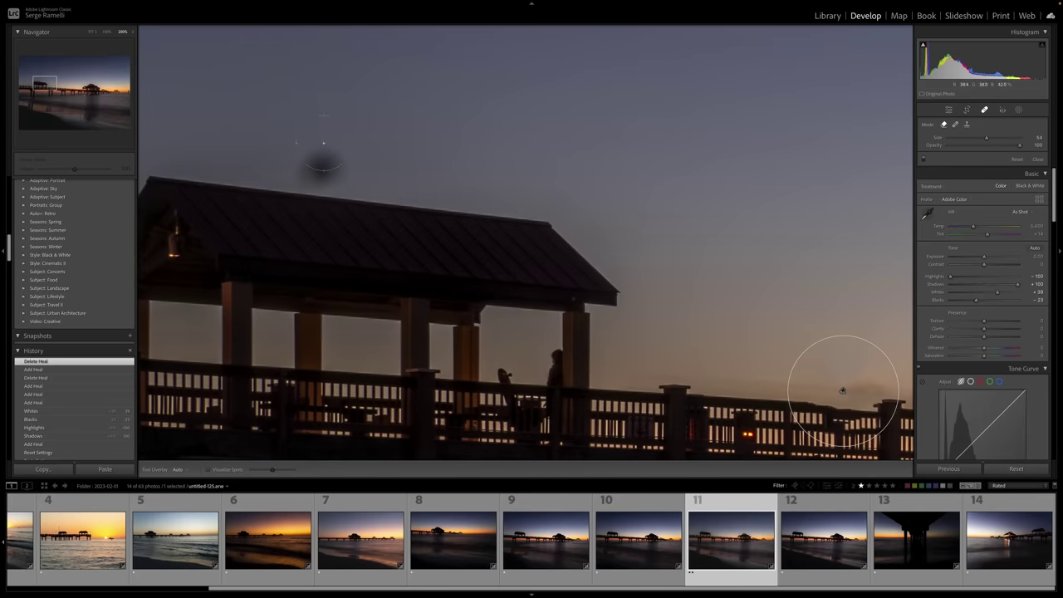
scroll(288, 138, down, 1)
mouse_move(290, 137)
mouse_down()
mouse_move(310, 156)
mouse_move(350, 164)
mouse_up()
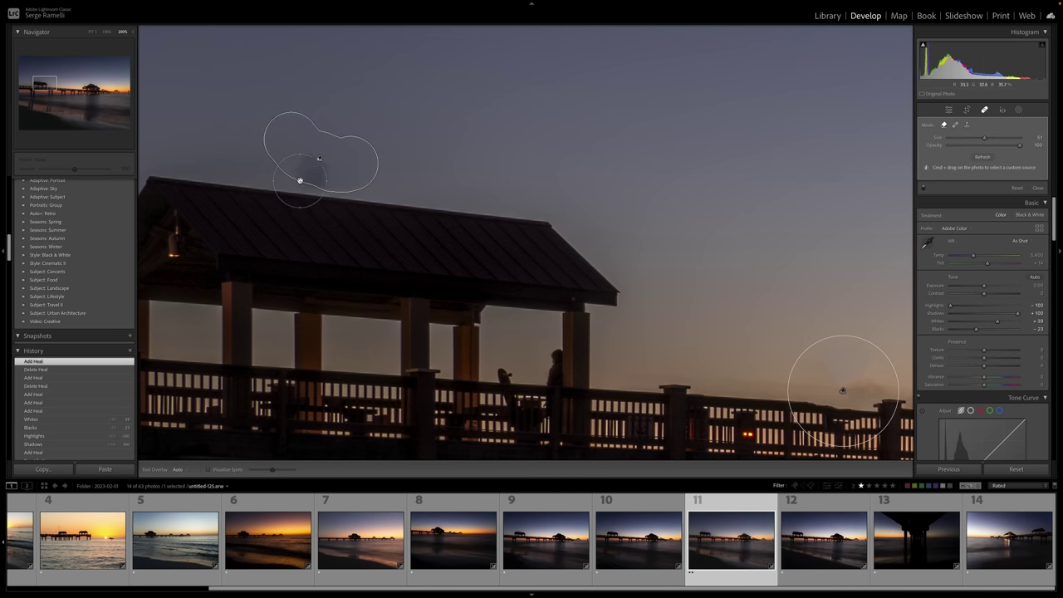
drag(394, 168, 276, 159)
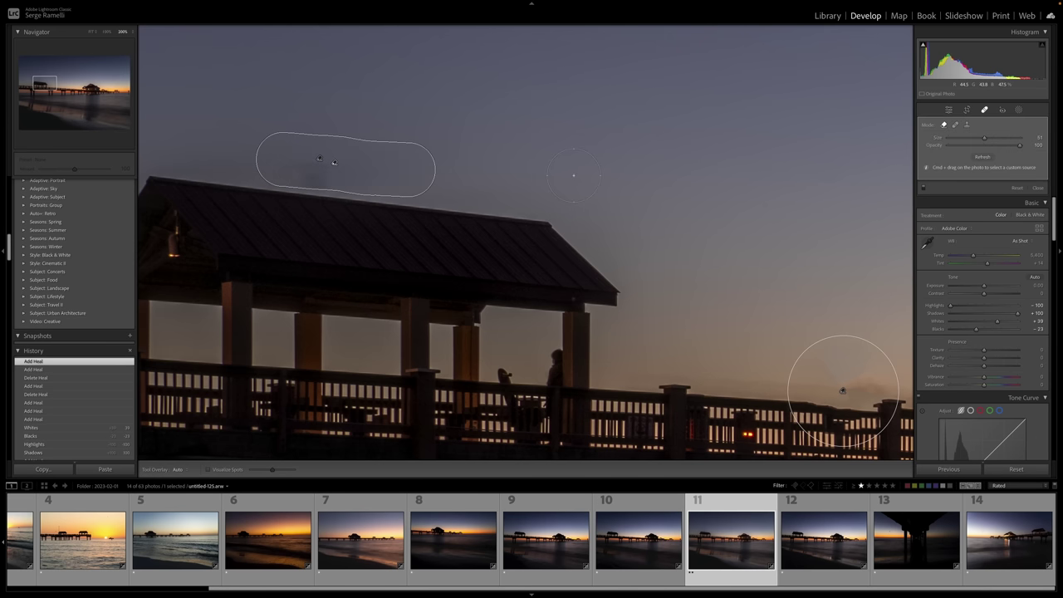
key(z)
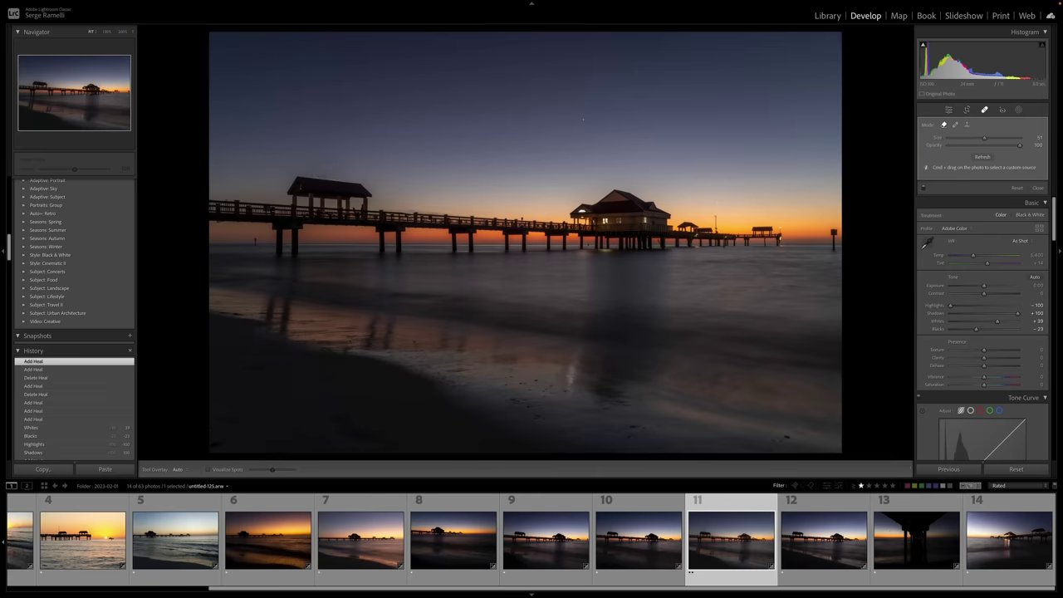
Set Contrast to +43, then apply a 16 x 9 crop trimming top sky and foreground beach.
click(998, 294)
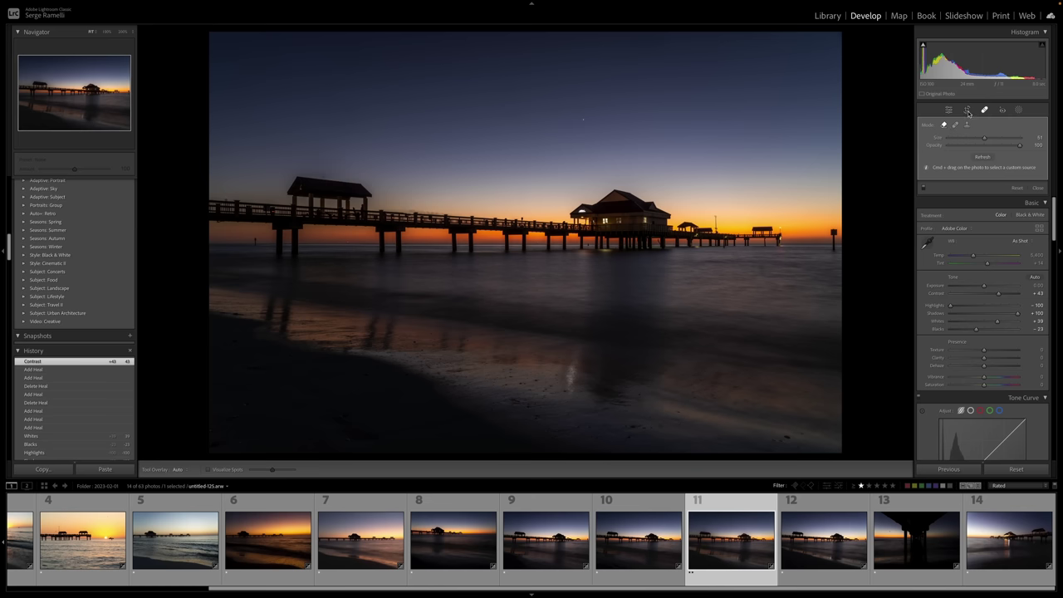
click(967, 111)
click(1026, 140)
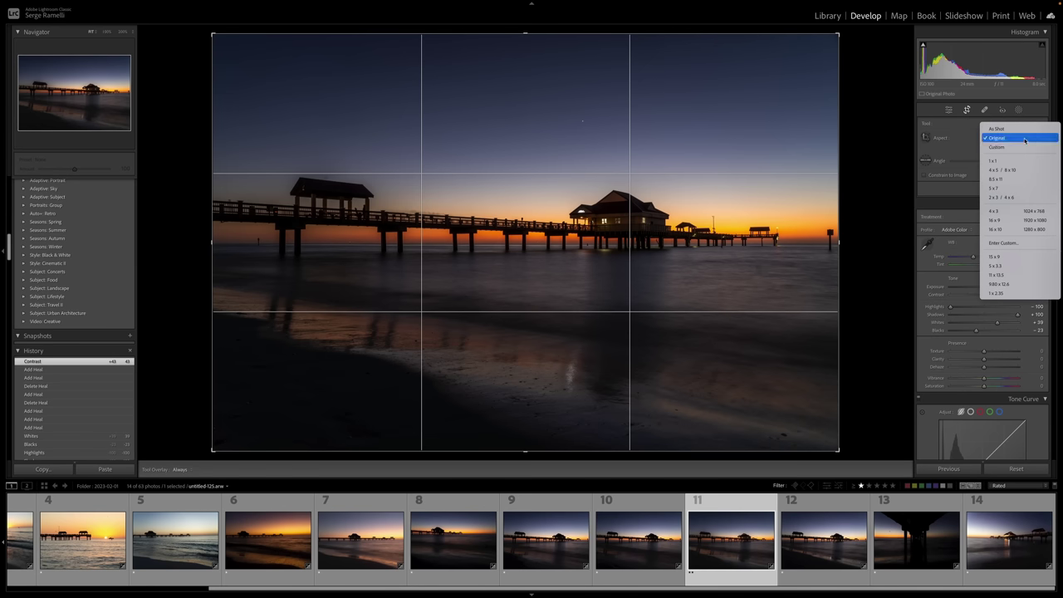
click(1016, 220)
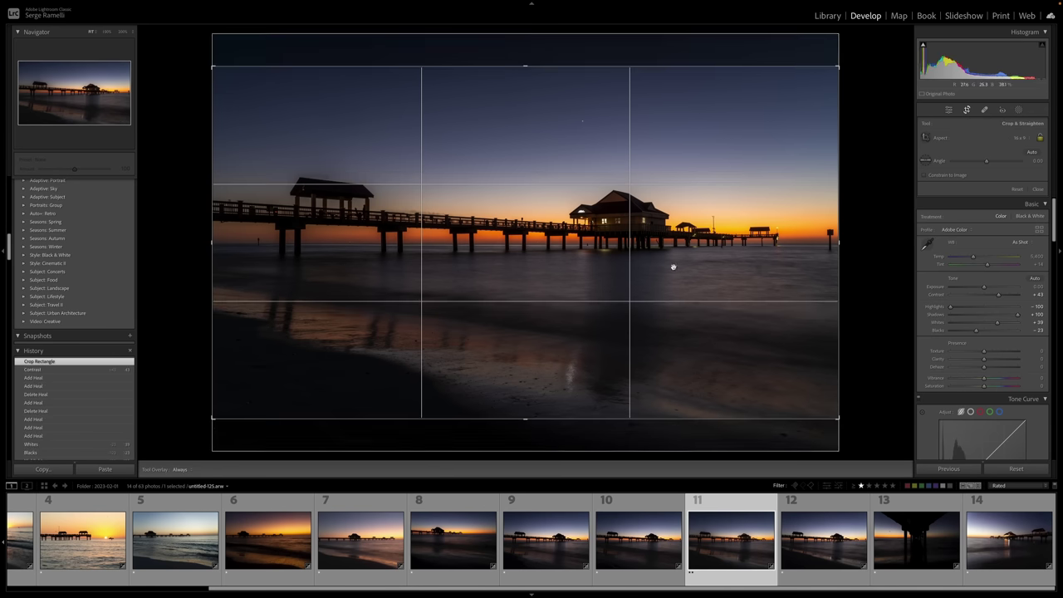
drag(668, 243, 671, 229)
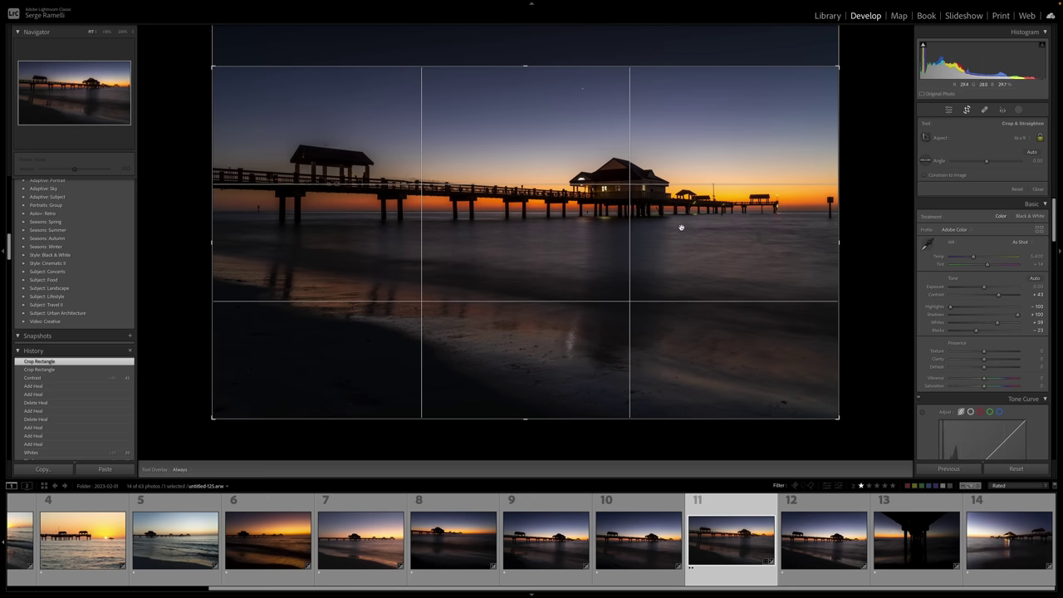
key(Return)
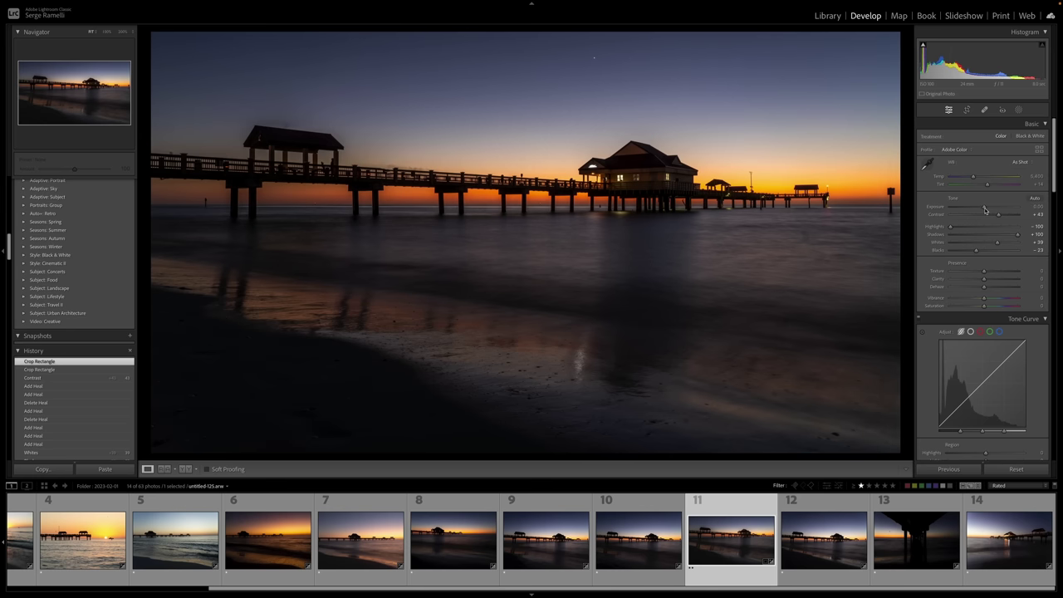
Apply the Camera Landscape profile to photo 11.
click(1040, 150)
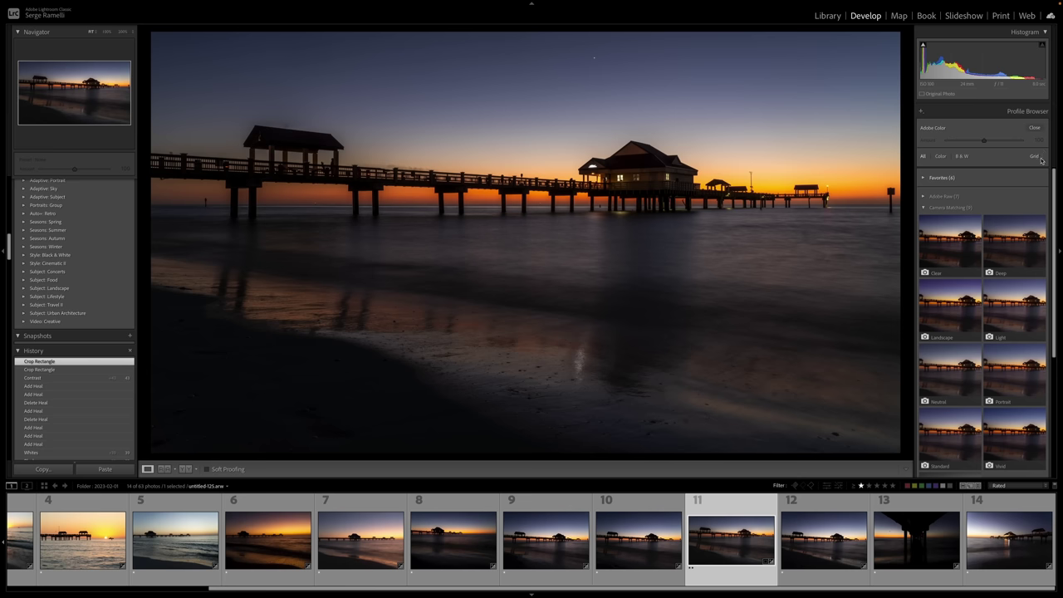
click(951, 318)
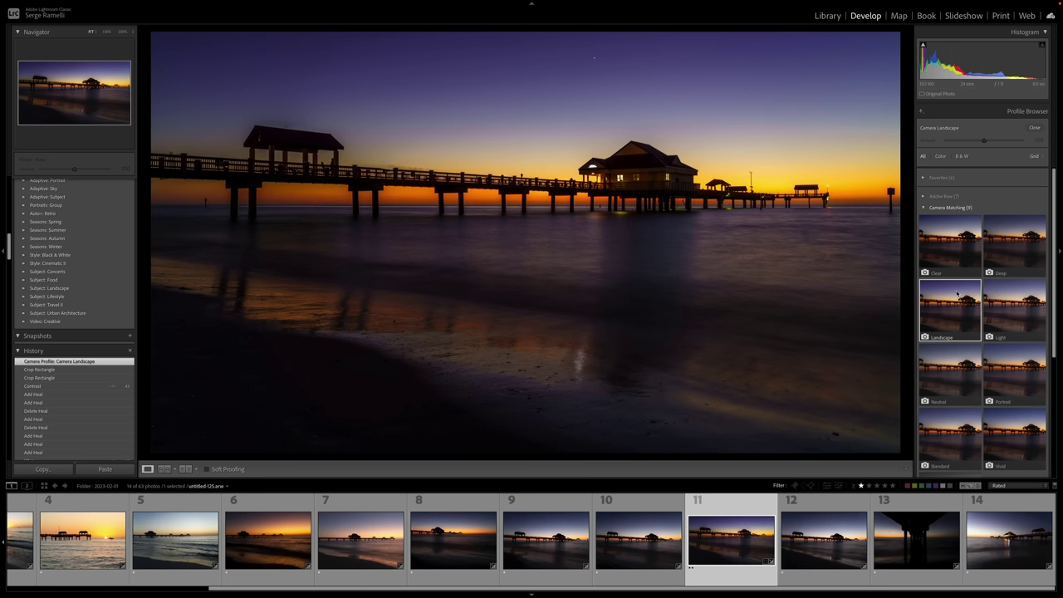
click(1034, 127)
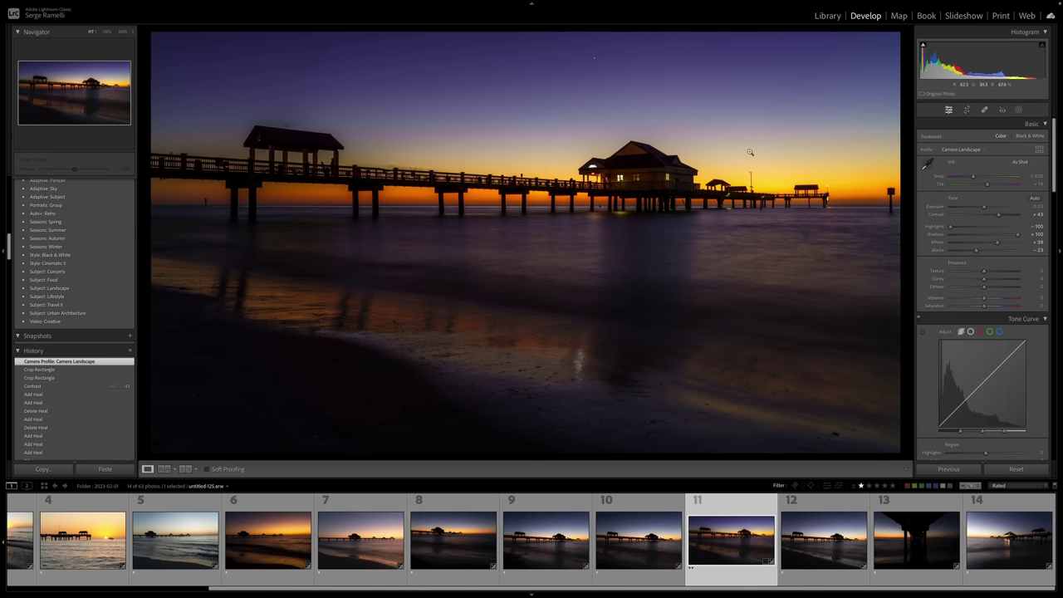
Shift Tint to +19 and lower Clarity to -8.
drag(986, 187, 989, 187)
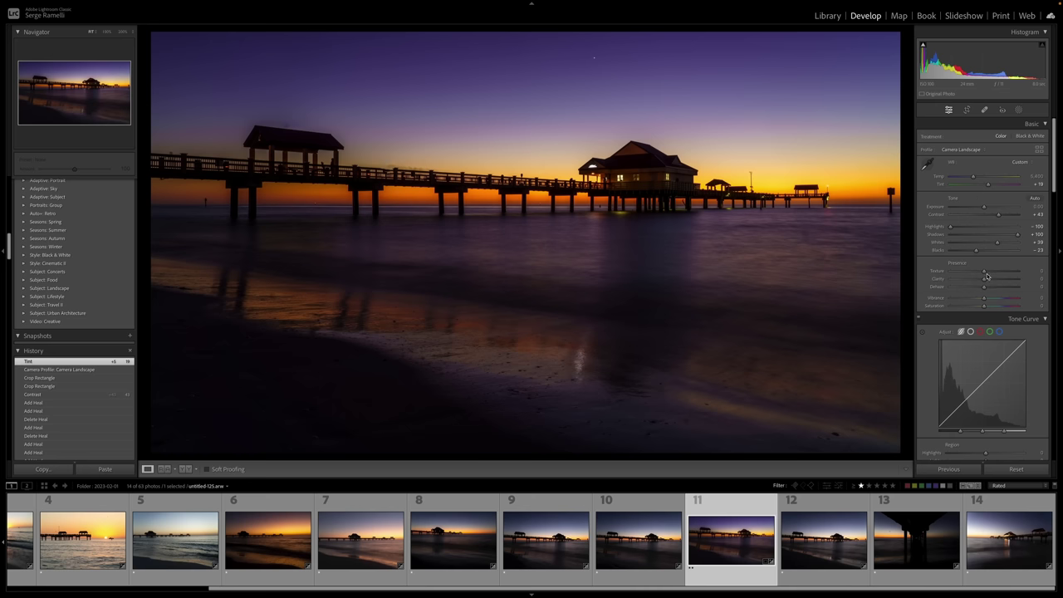
click(654, 179)
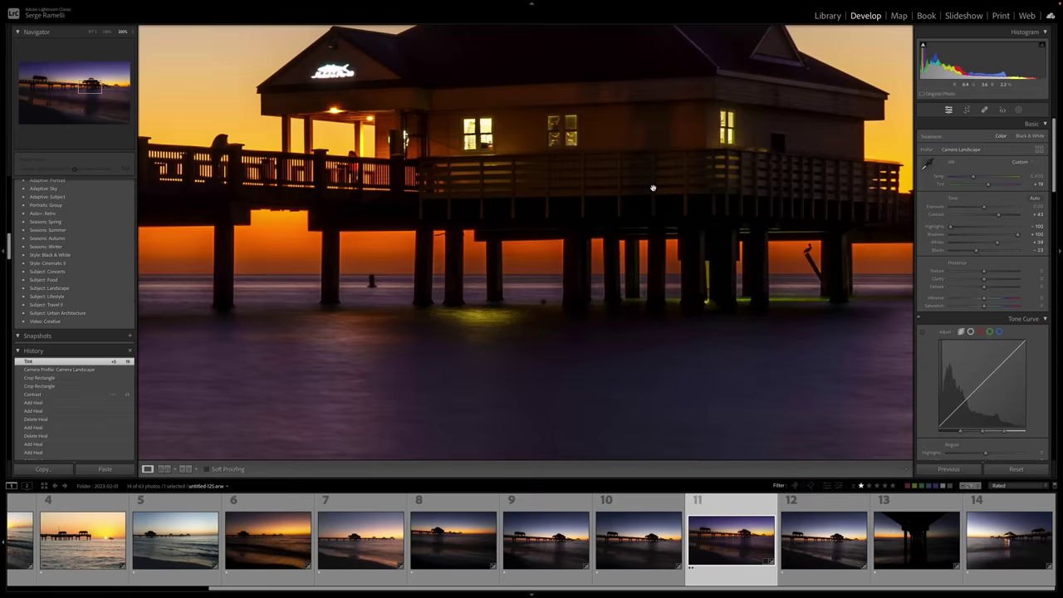
click(654, 179)
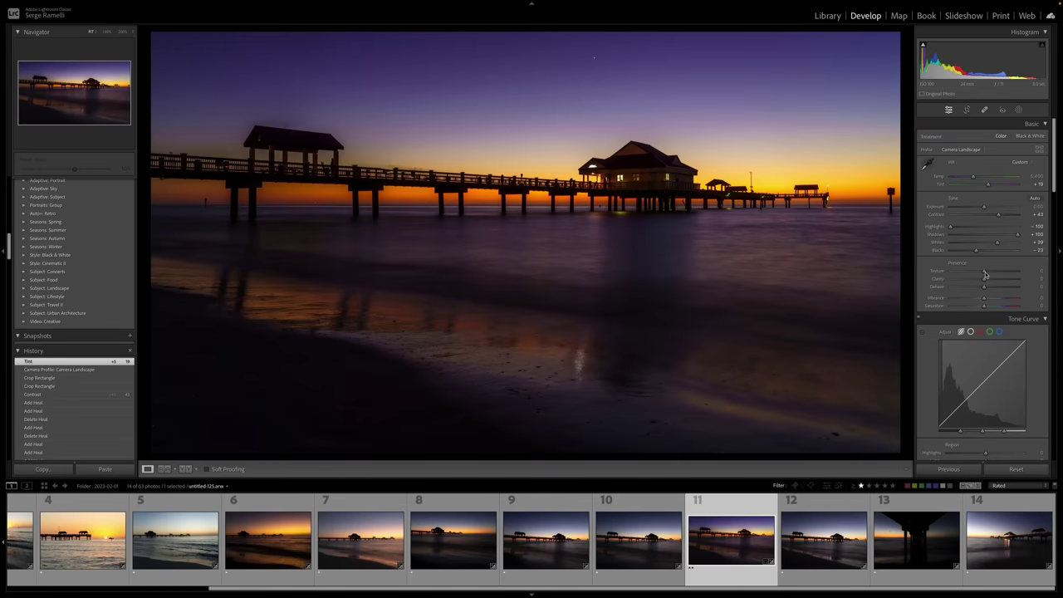
drag(986, 280, 981, 282)
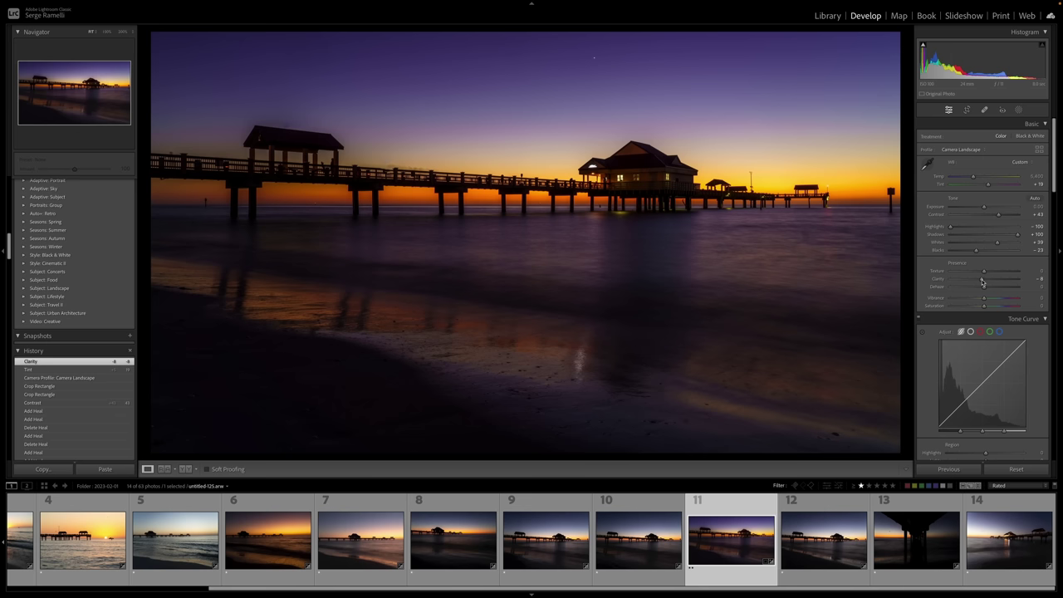
Switch the HSL panel to the Hue tab and bring up the Add New Mask options.
scroll(997, 244, down, 5)
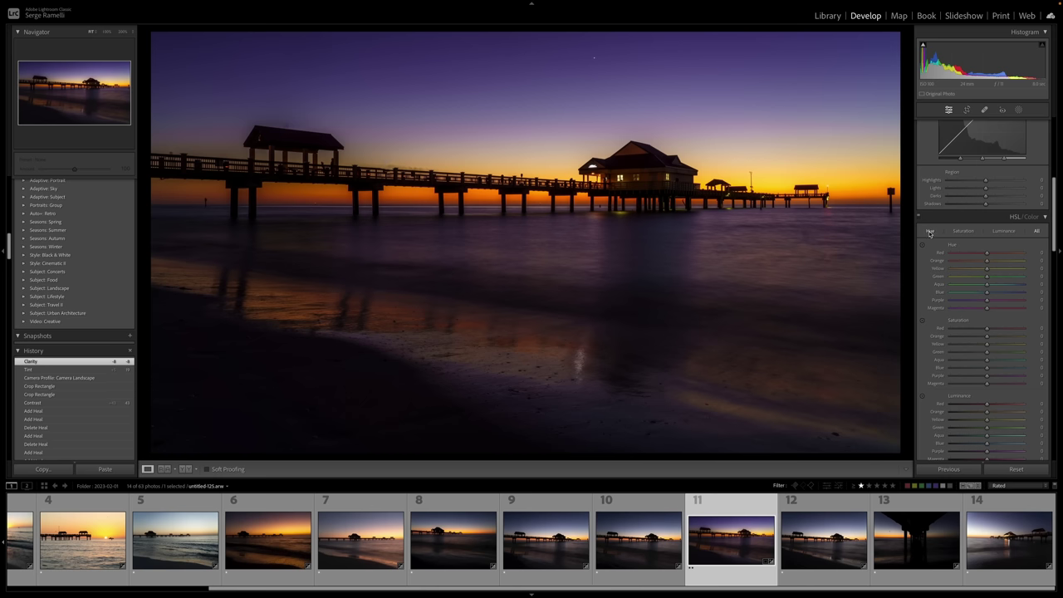
click(933, 231)
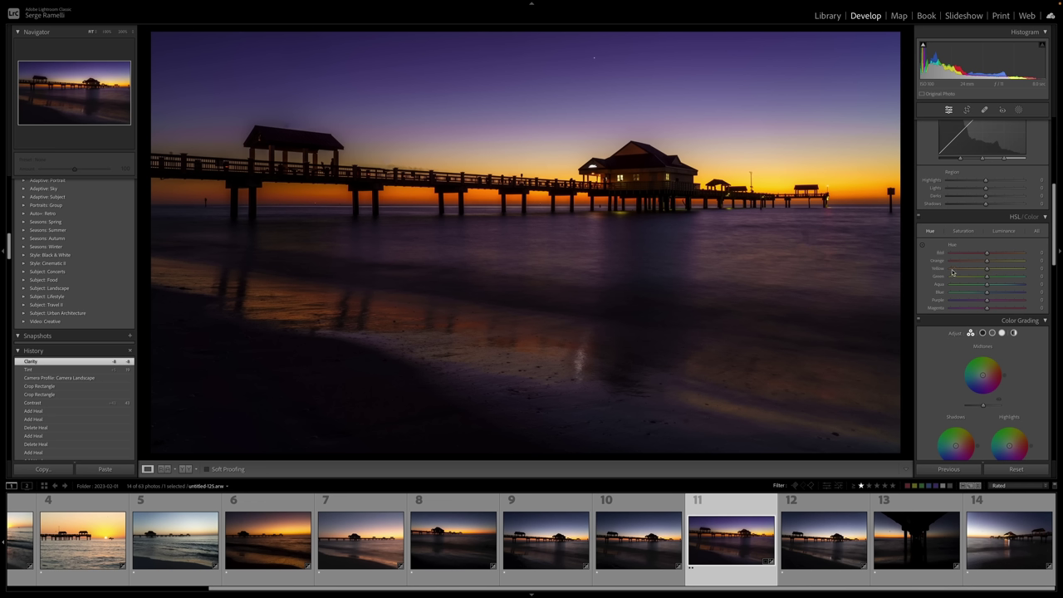
click(1018, 110)
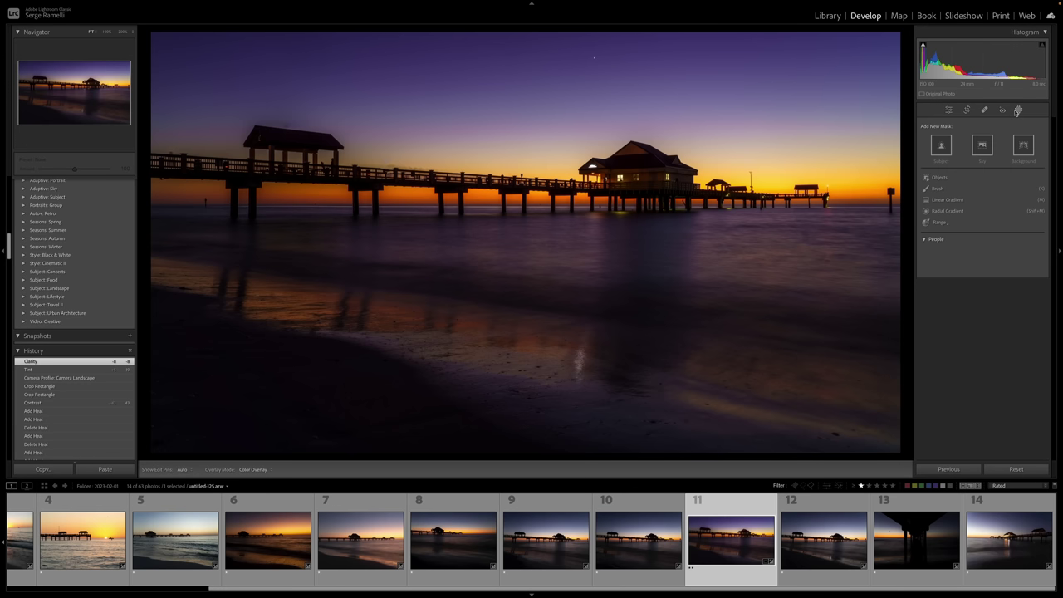
Create a brush mask with Exposure 0.48 and paint it over the foreground beach.
click(940, 190)
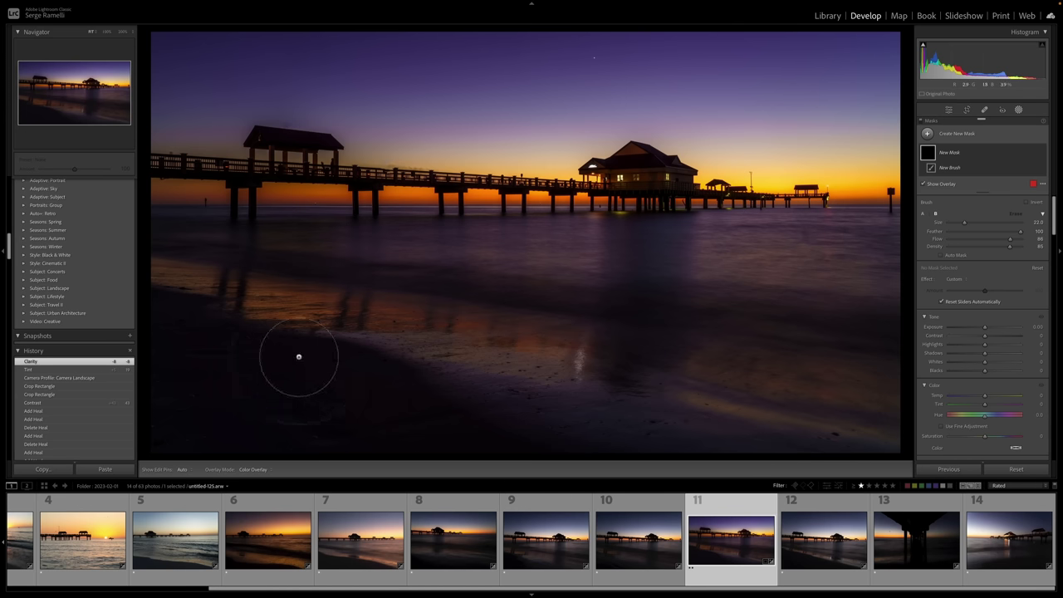
scroll(245, 293, down, 2)
drag(985, 327, 991, 330)
scroll(264, 289, down, 2)
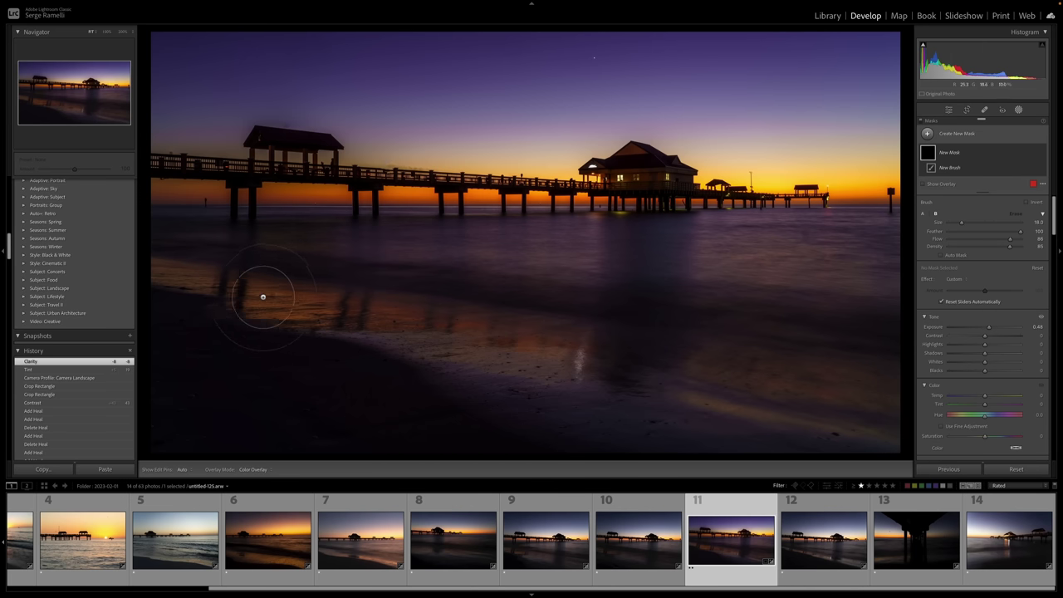
mouse_move(213, 280)
mouse_down()
mouse_move(451, 308)
mouse_move(749, 392)
mouse_move(225, 268)
mouse_move(445, 310)
mouse_move(847, 417)
mouse_move(139, 272)
mouse_move(425, 318)
mouse_move(625, 365)
mouse_up()
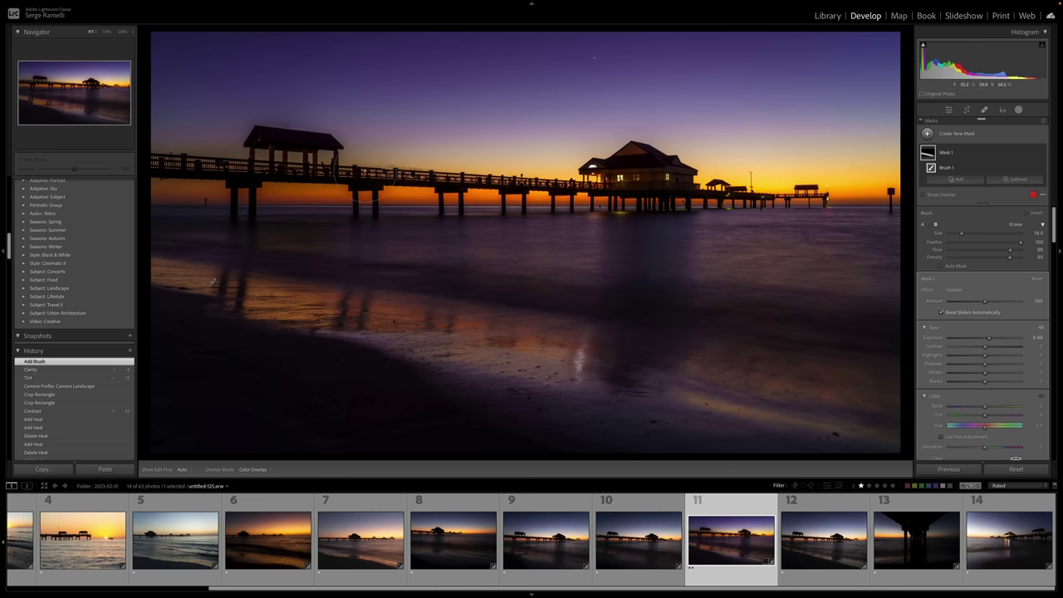
Add a radial gradient around the pier at Exposure +0.21, Saturation ~40; nudge overall Exposure to +0.05.
click(927, 134)
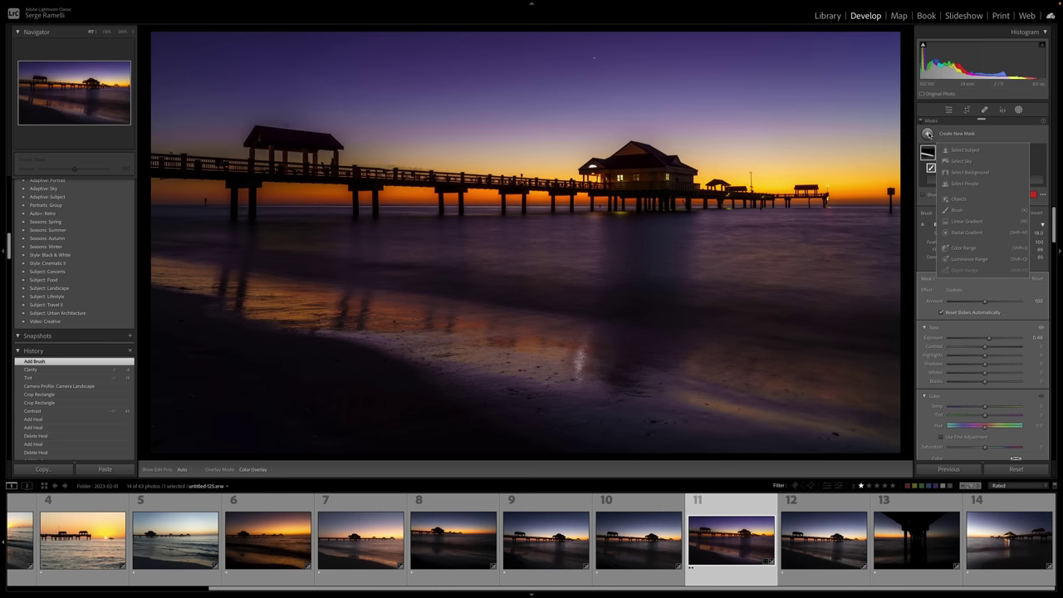
click(968, 234)
drag(578, 179, 789, 226)
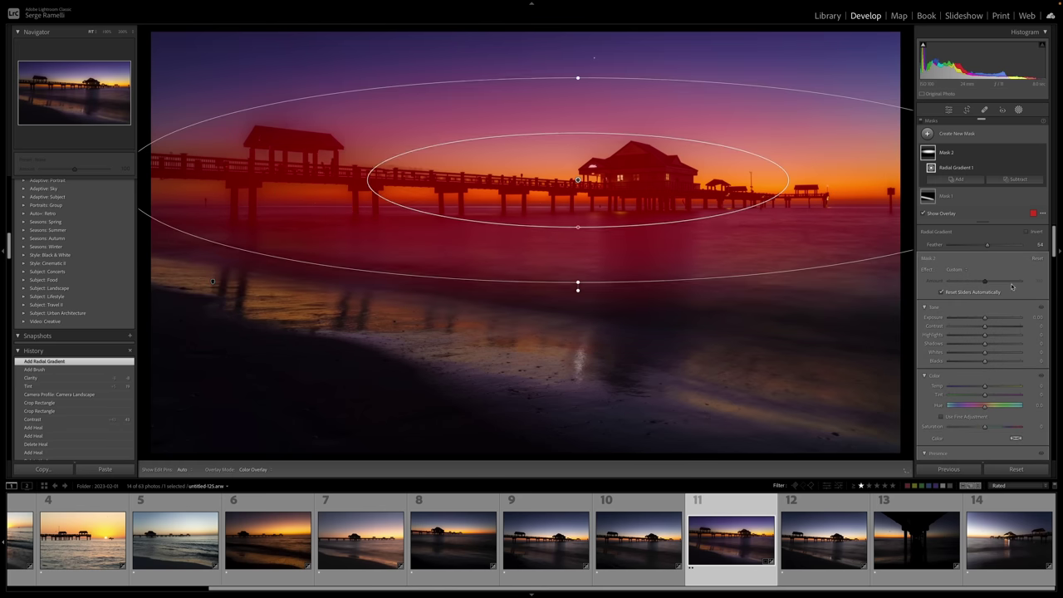
drag(984, 318, 987, 319)
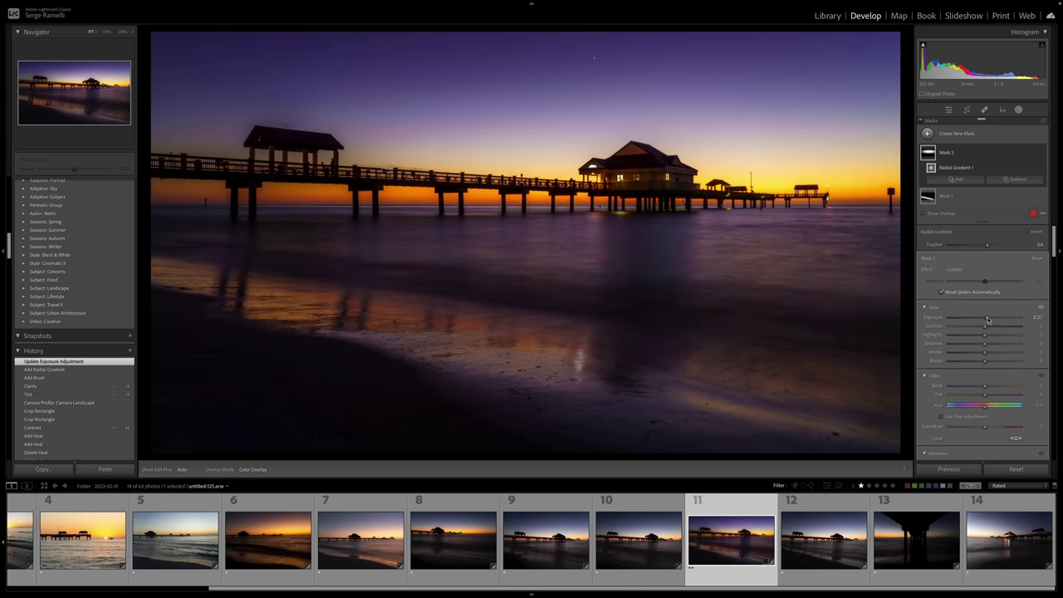
mouse_move(992, 429)
mouse_down()
mouse_move(1019, 427)
mouse_move(1001, 427)
mouse_up()
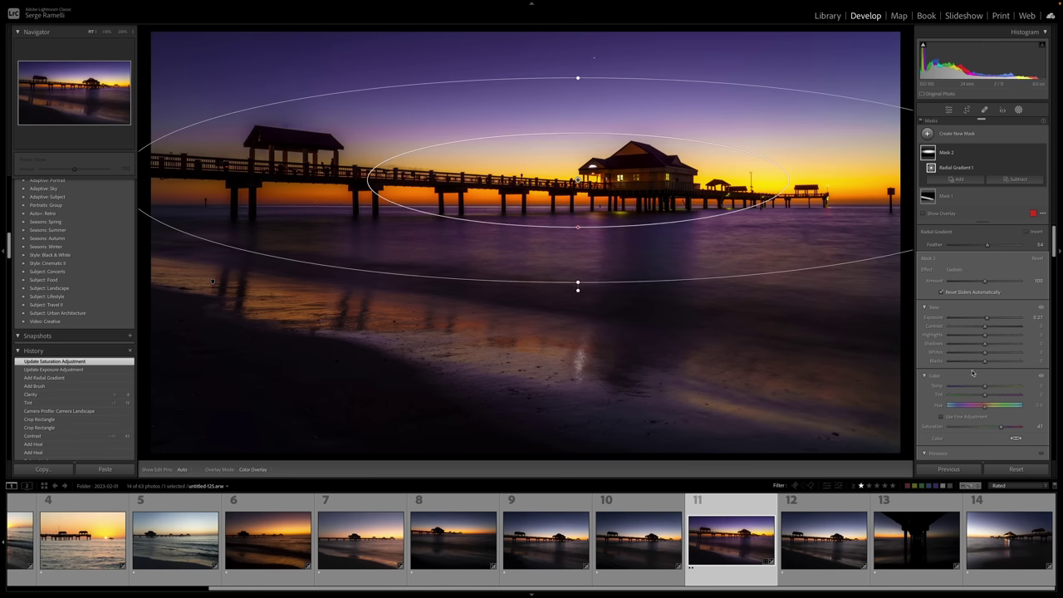
drag(986, 320, 984, 320)
drag(1000, 427, 999, 428)
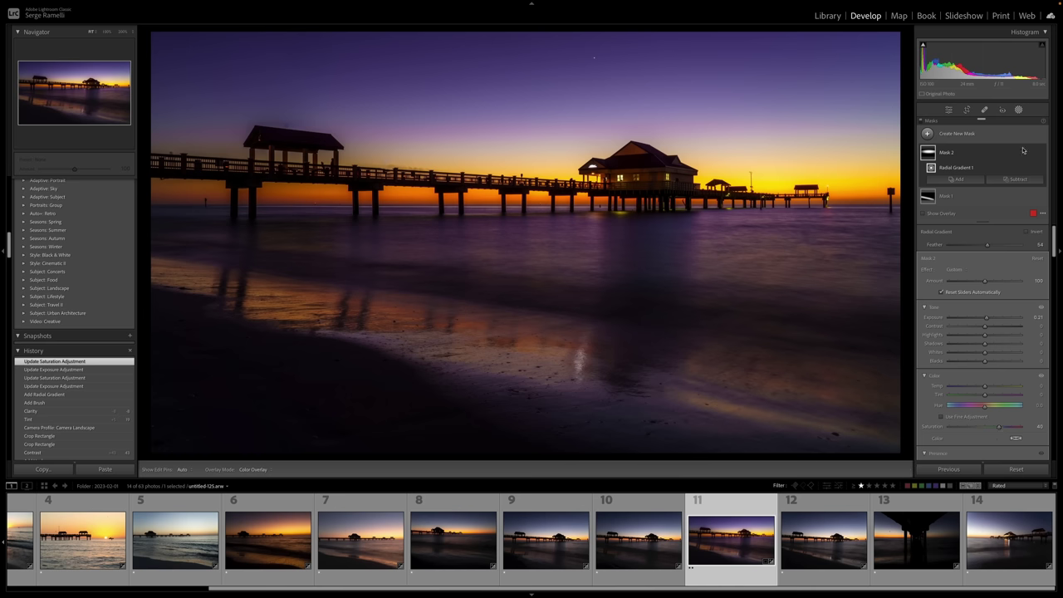
key(shift+w)
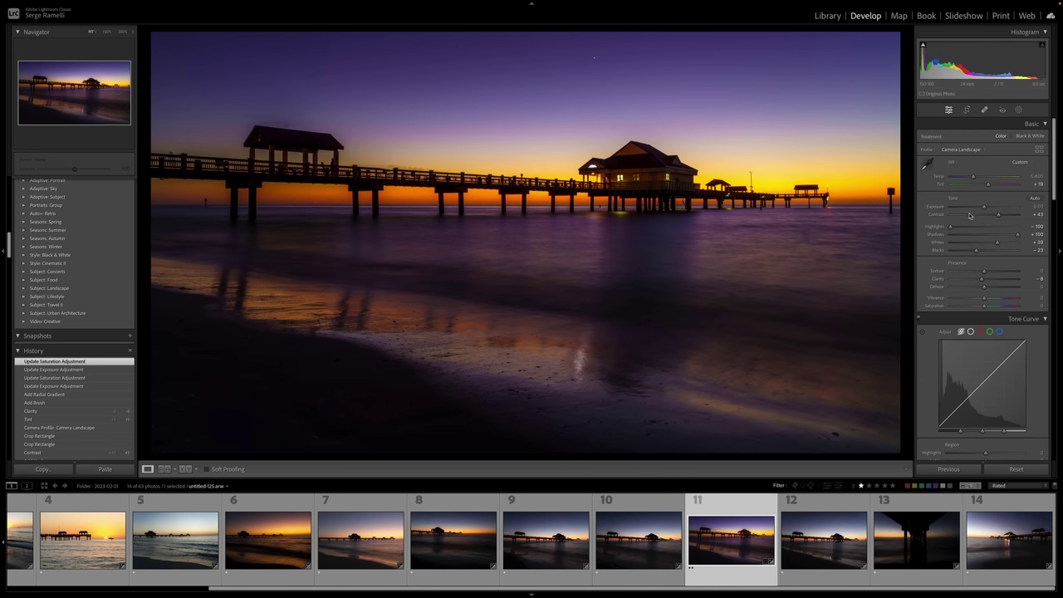
drag(982, 207, 983, 207)
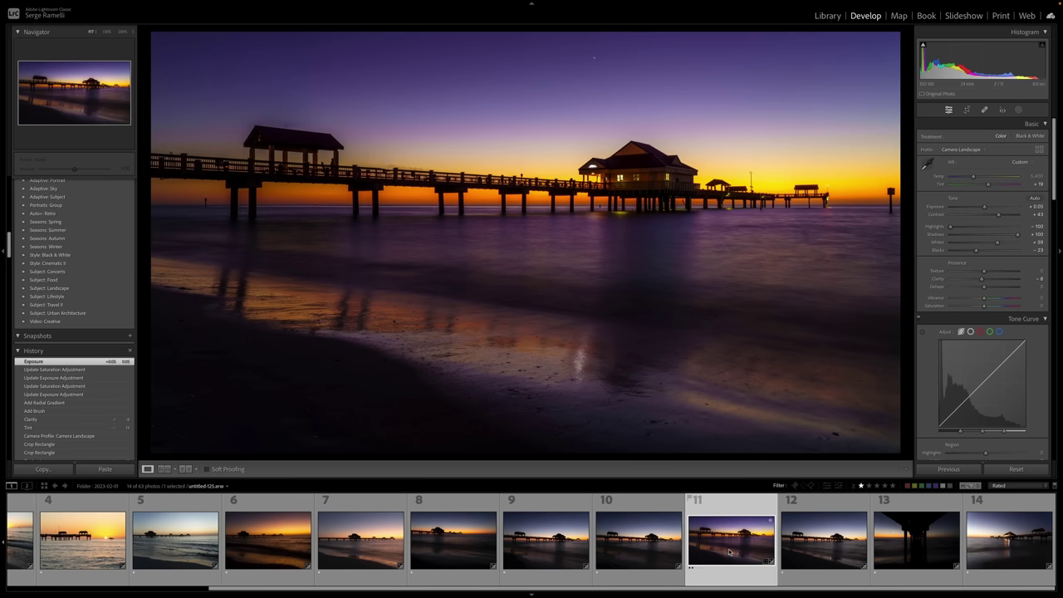
Sync all of photo 11's settings onto photos 12–14 and check the result on photo 12.
shift+click(1017, 535)
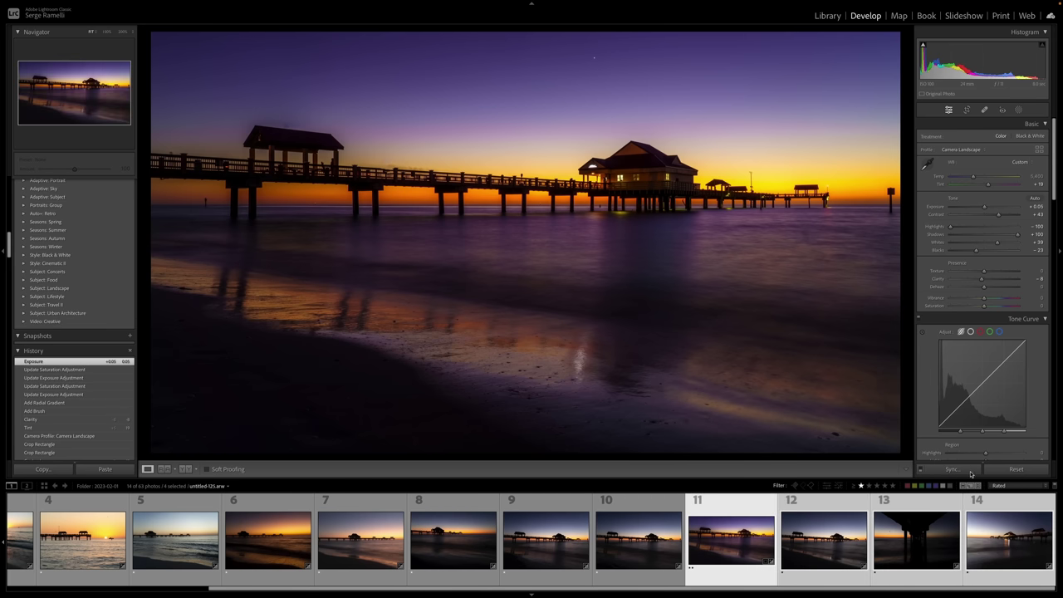
click(952, 469)
click(358, 260)
click(719, 260)
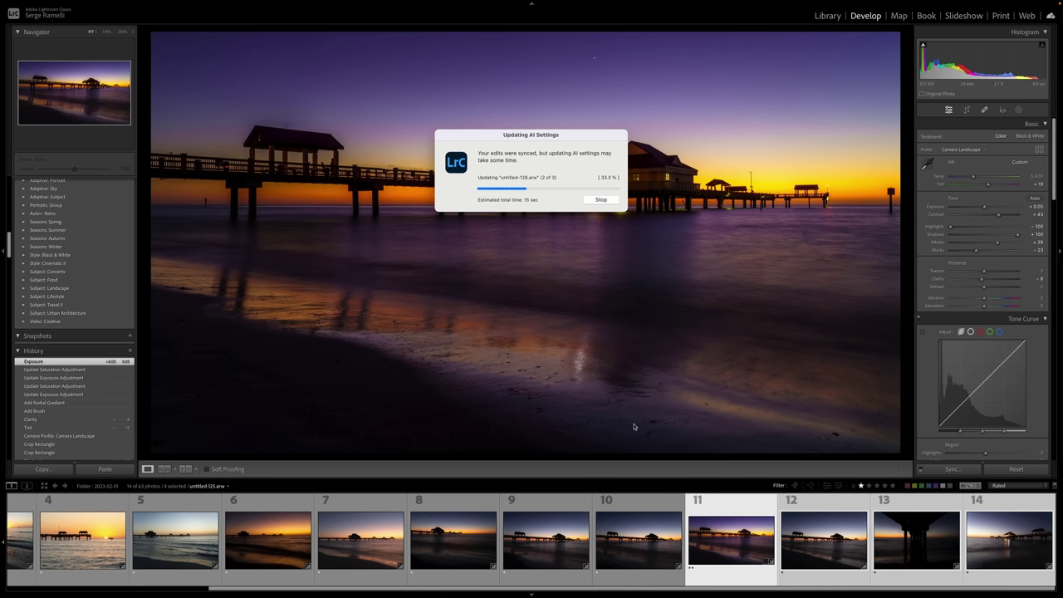
click(839, 508)
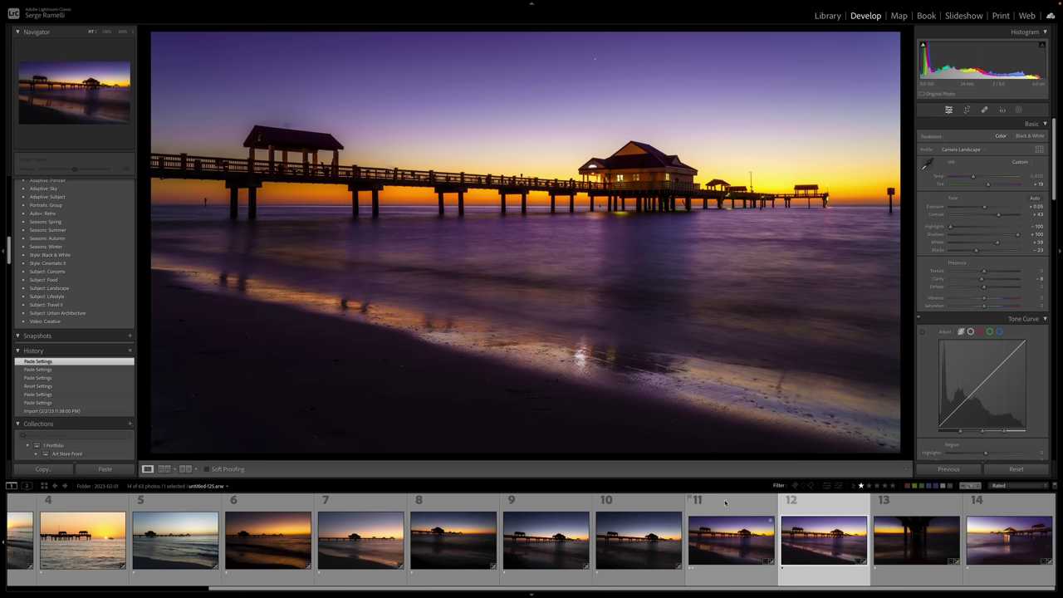
click(727, 509)
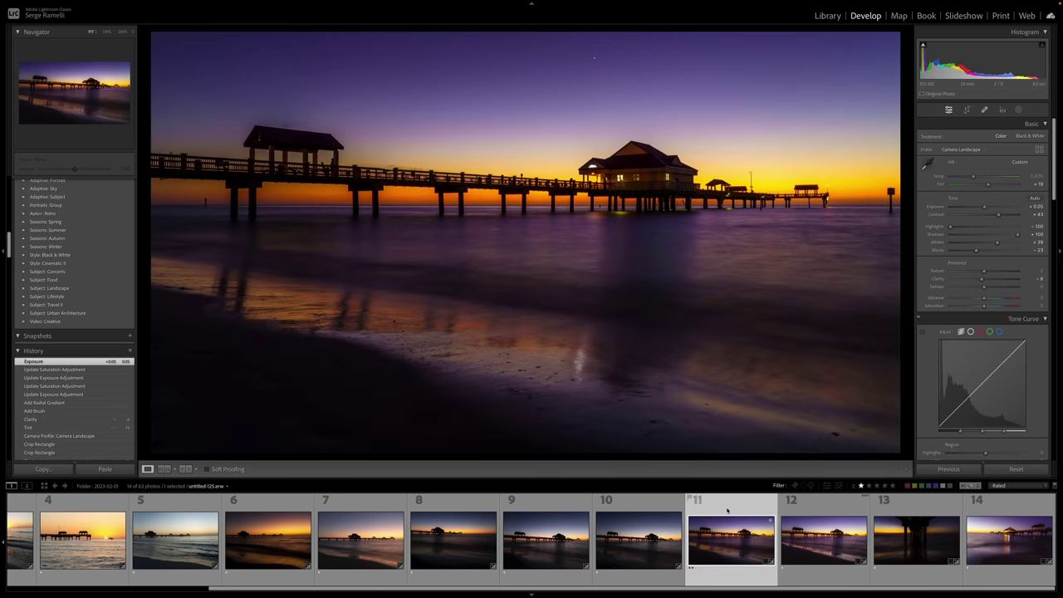
Rate photo 11 three stars, then on photo 13 lift Blacks to -2 and Exposure to +0.40.
key(3)
click(887, 548)
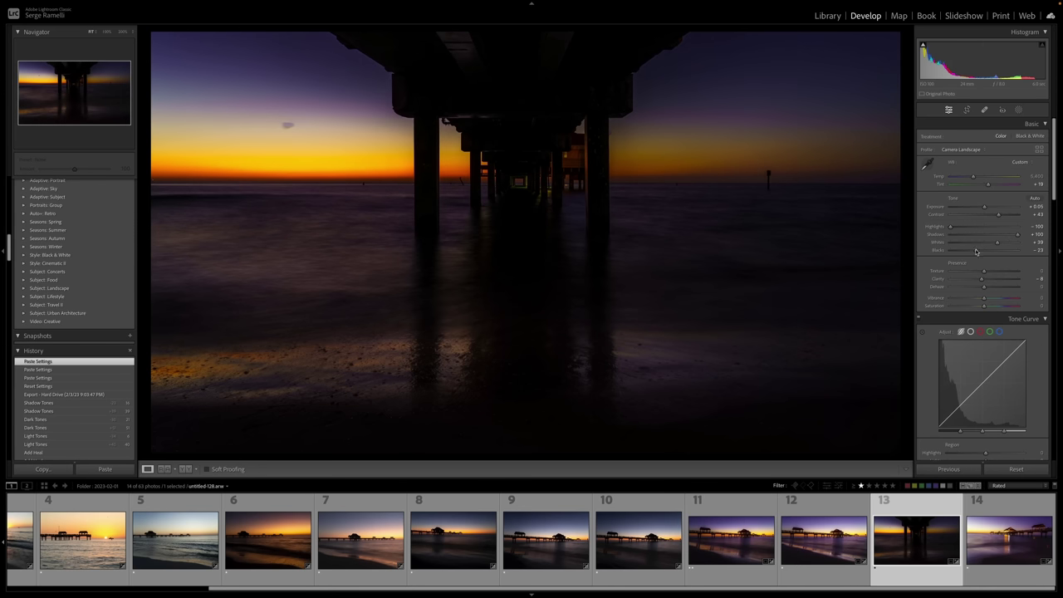
drag(976, 251, 1005, 244)
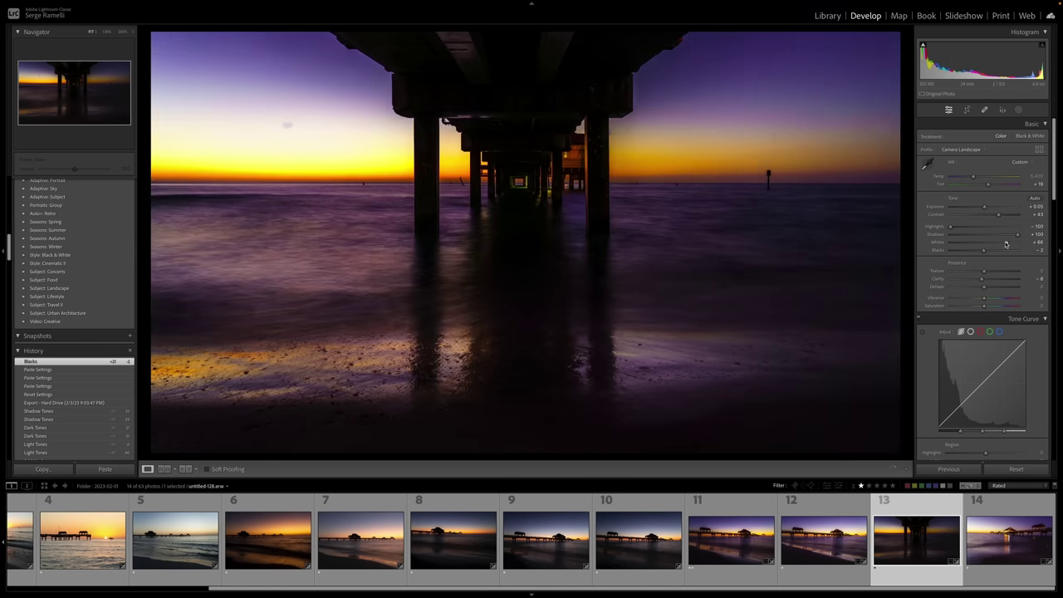
drag(984, 207, 987, 187)
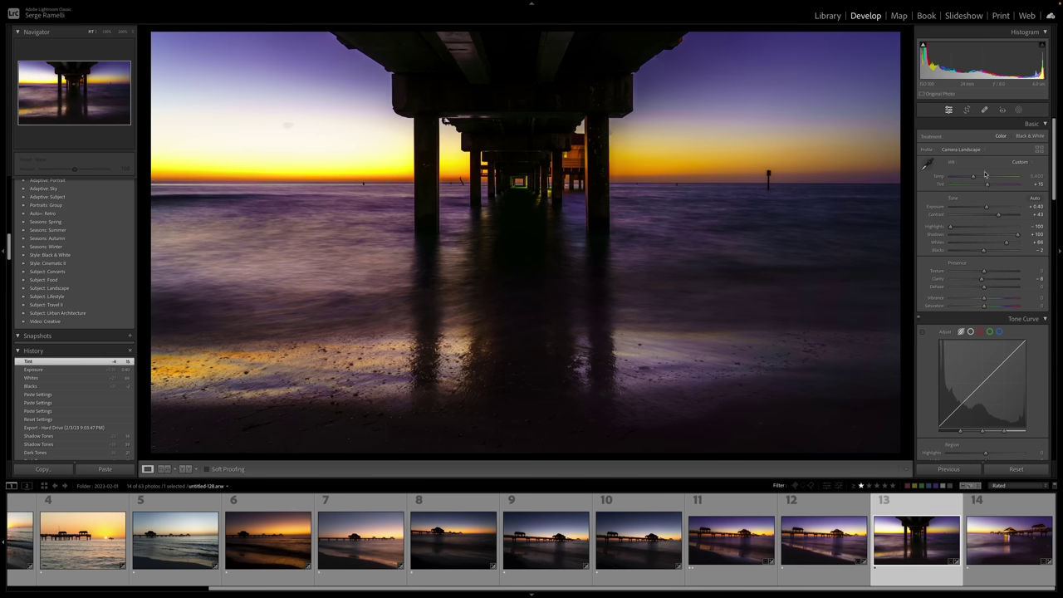
click(1020, 110)
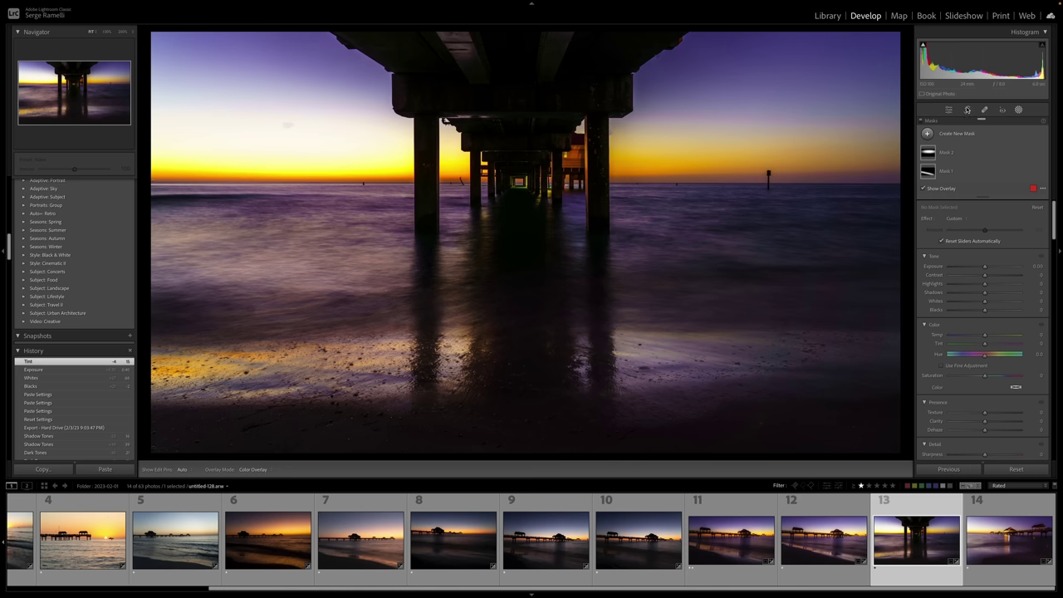
Replace two existing sky heal spots on photo 13 with one new, larger heal.
click(984, 111)
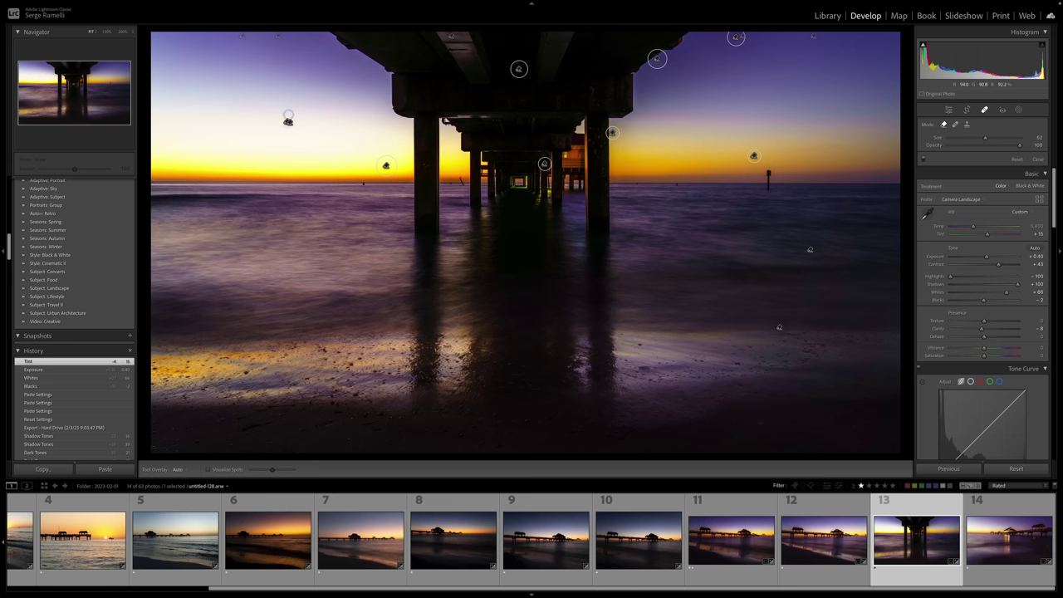
click(288, 122)
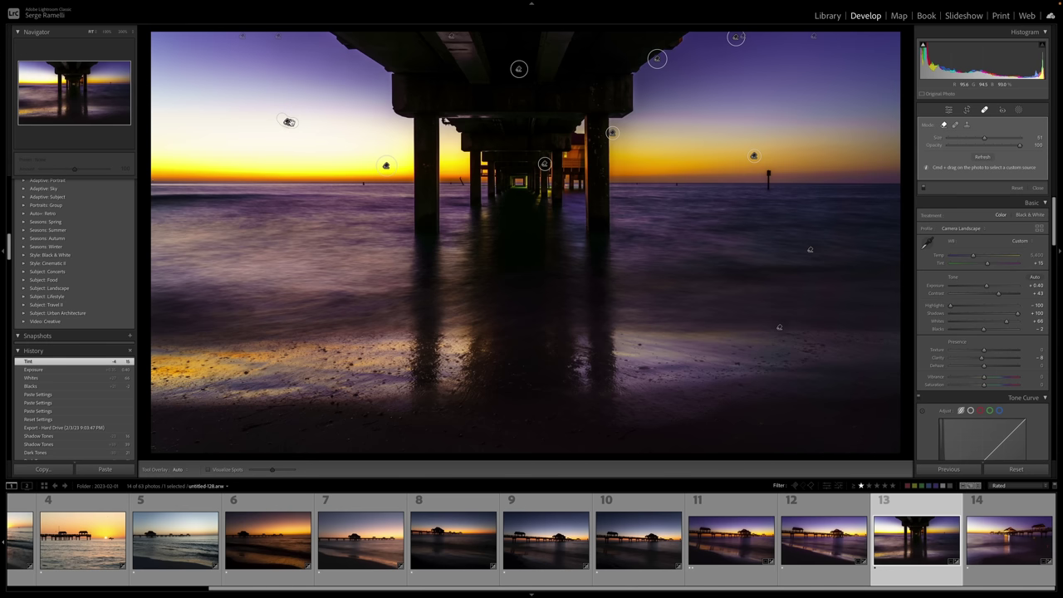
key(Delete)
click(288, 122)
key(Delete)
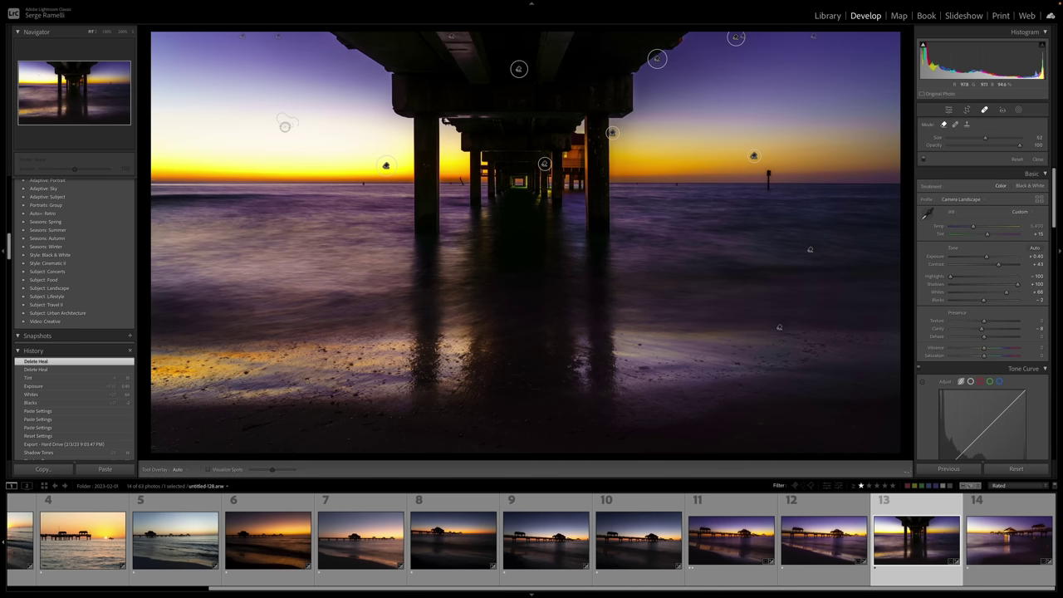
scroll(287, 125, up, 5)
click(287, 125)
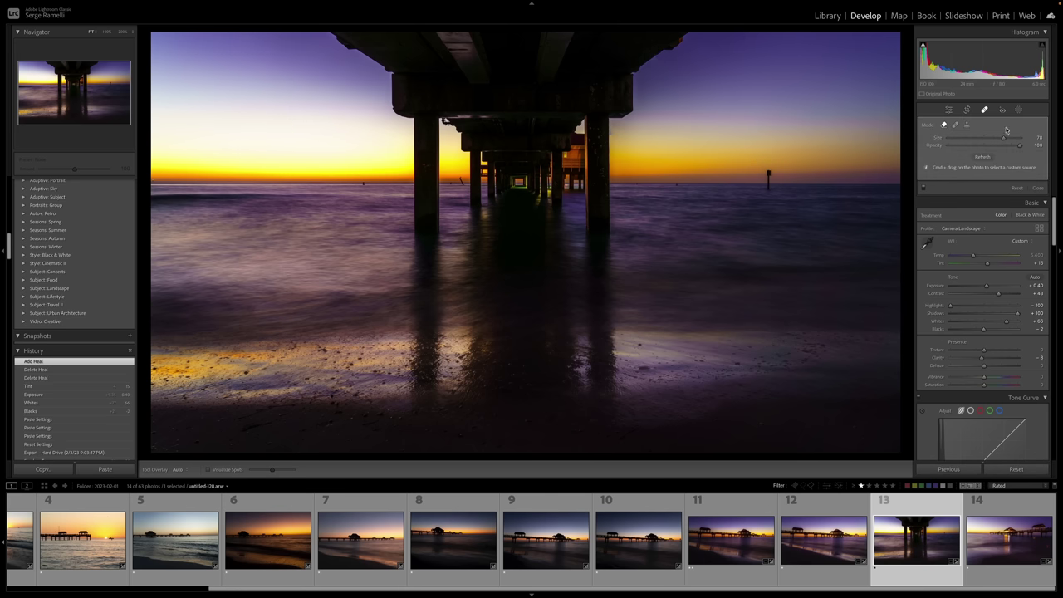
click(1040, 188)
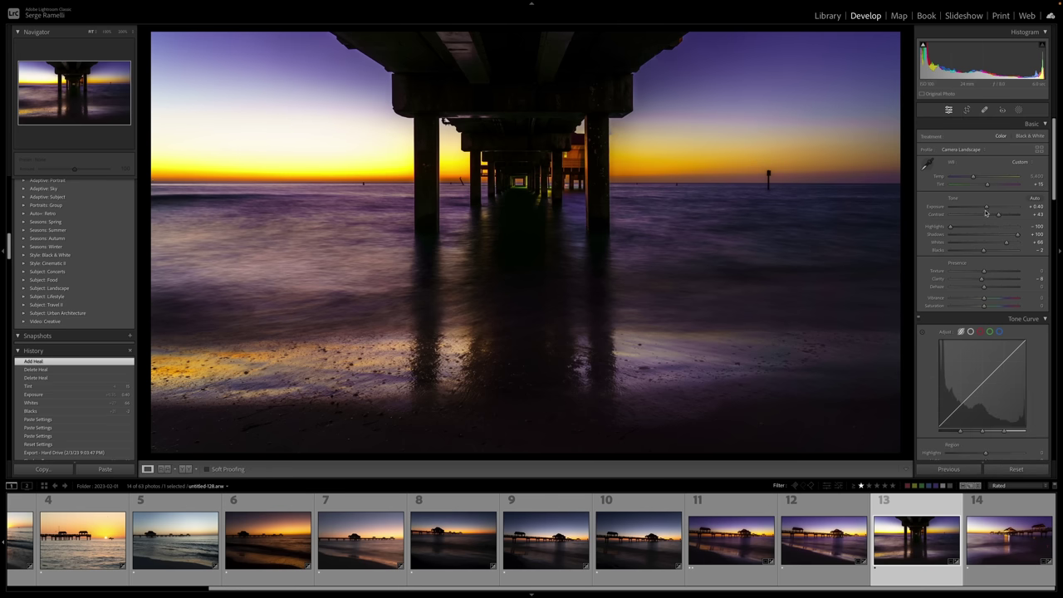
Lower Exposure to +0.30 and set Temp 5,871 with Tint +11.
drag(986, 208, 986, 210)
mouse_move(988, 188)
mouse_down()
mouse_move(975, 177)
mouse_move(984, 186)
mouse_up()
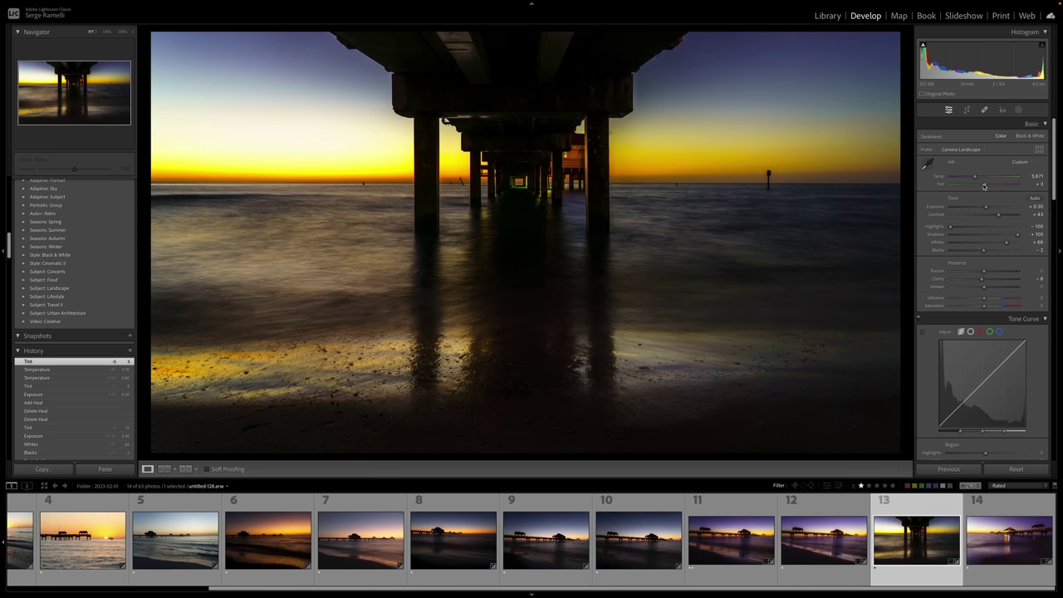
drag(985, 186, 987, 186)
On photo 14, lower Exposure slightly and replace two left-sky heal spots with a new one.
click(1006, 538)
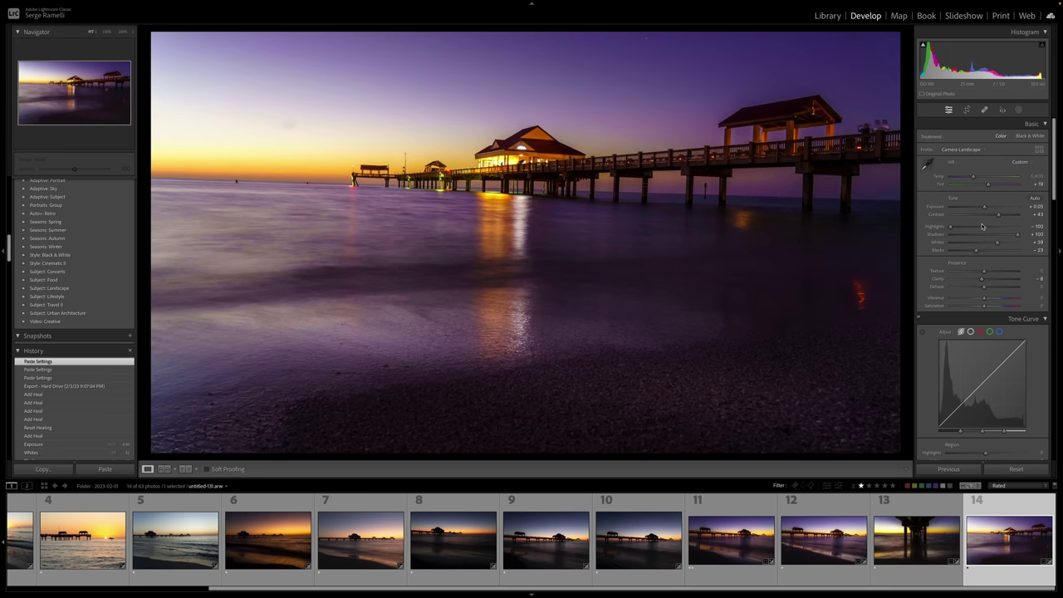
drag(986, 208, 983, 209)
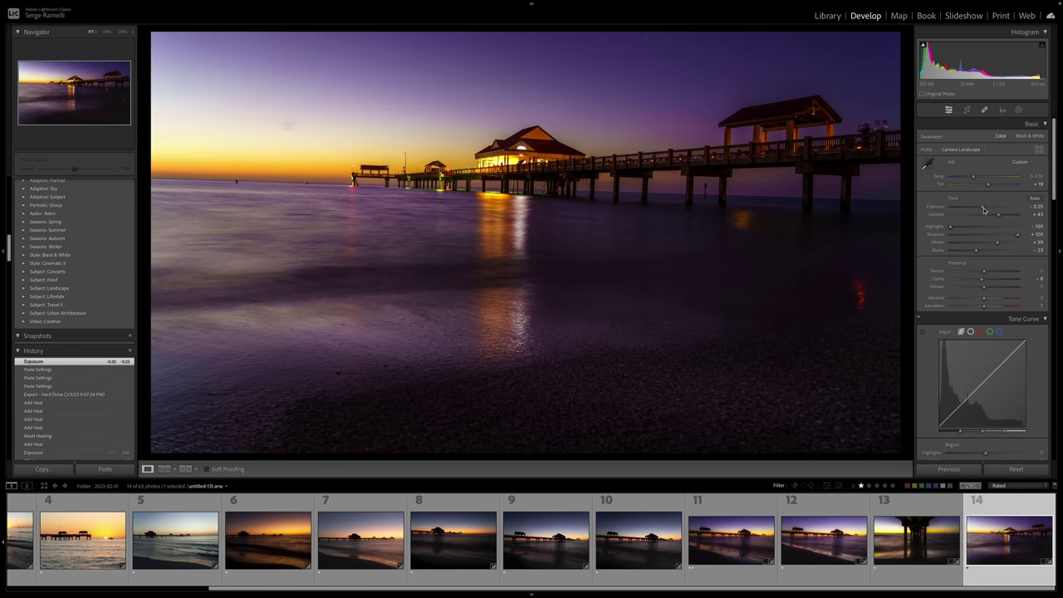
click(984, 111)
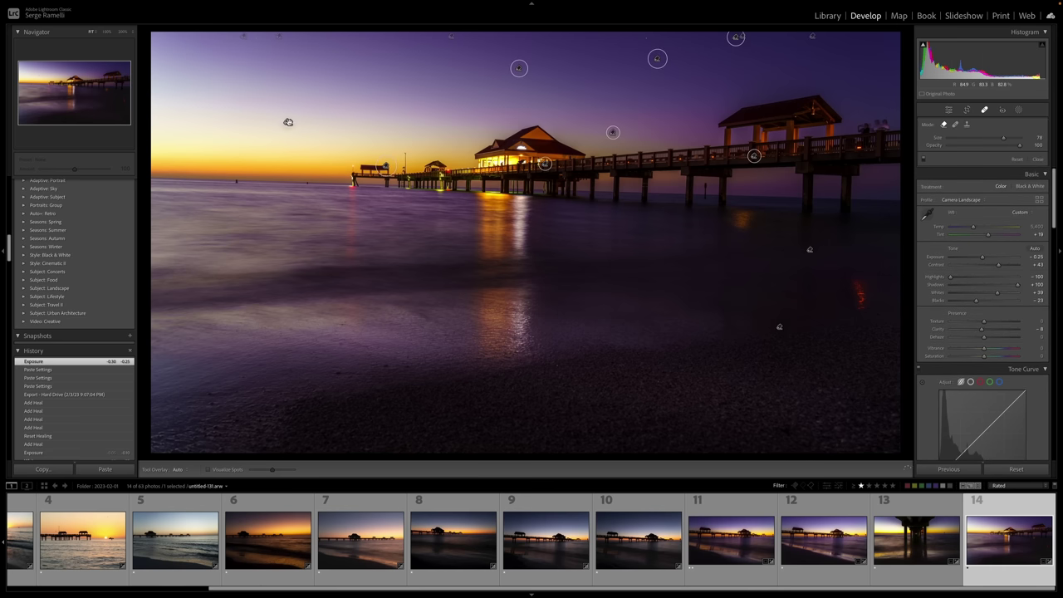
key(Delete)
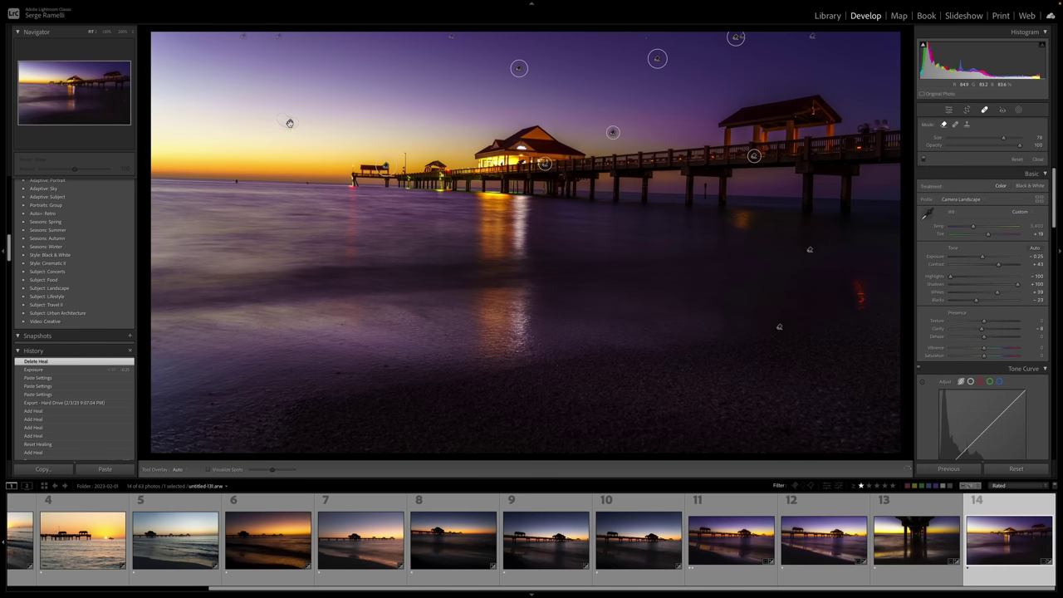
drag(295, 122, 289, 122)
key(Delete)
click(290, 127)
click(1038, 158)
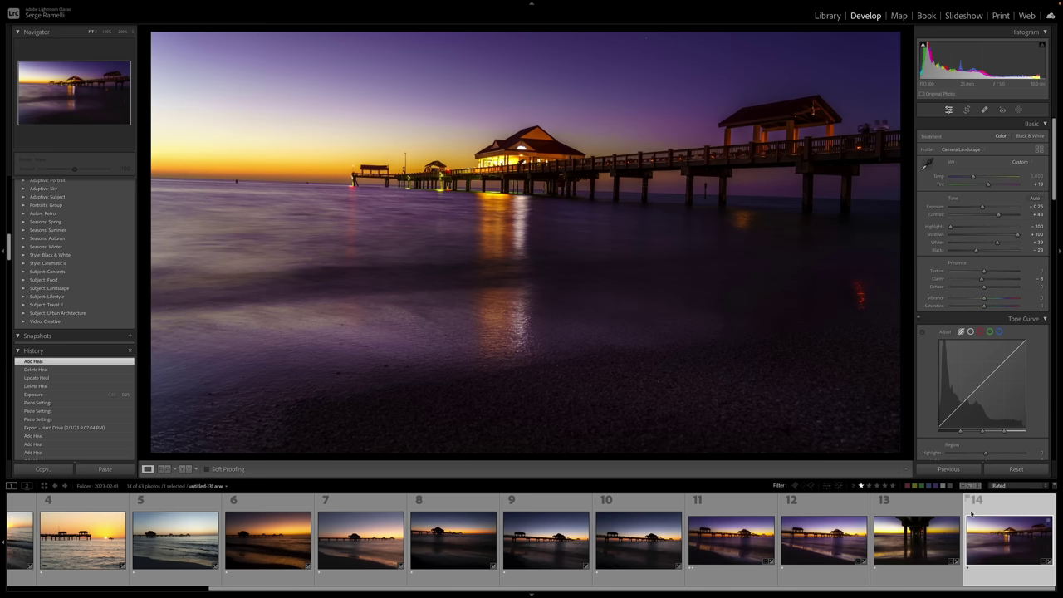
Send pier photo 11 (untitled-125.arw) to Adobe Photoshop 2023 for editing.
click(722, 511)
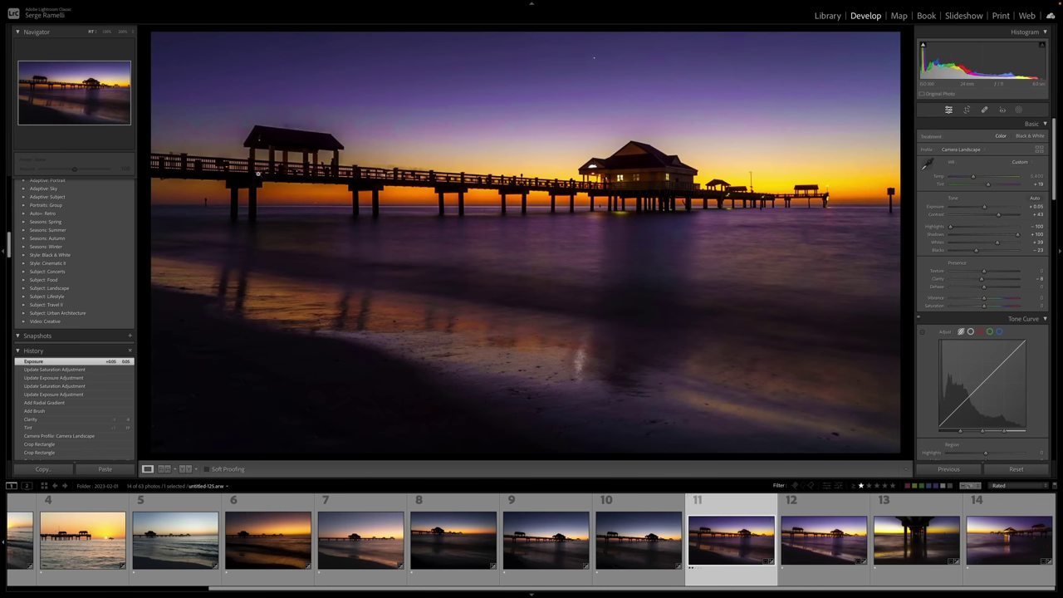
right_click(707, 501)
mouse_move(772, 382)
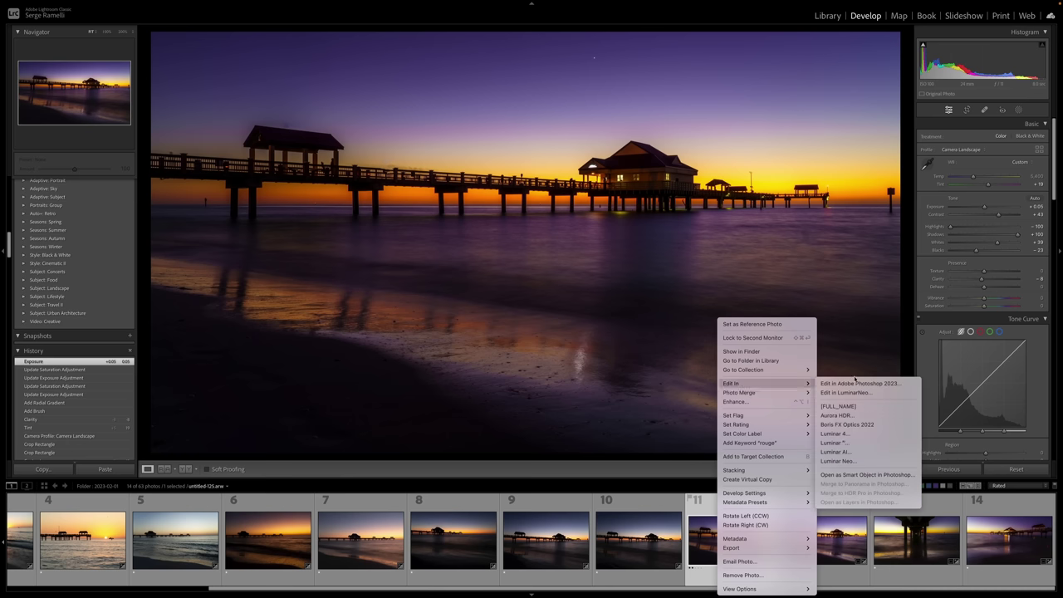
click(858, 383)
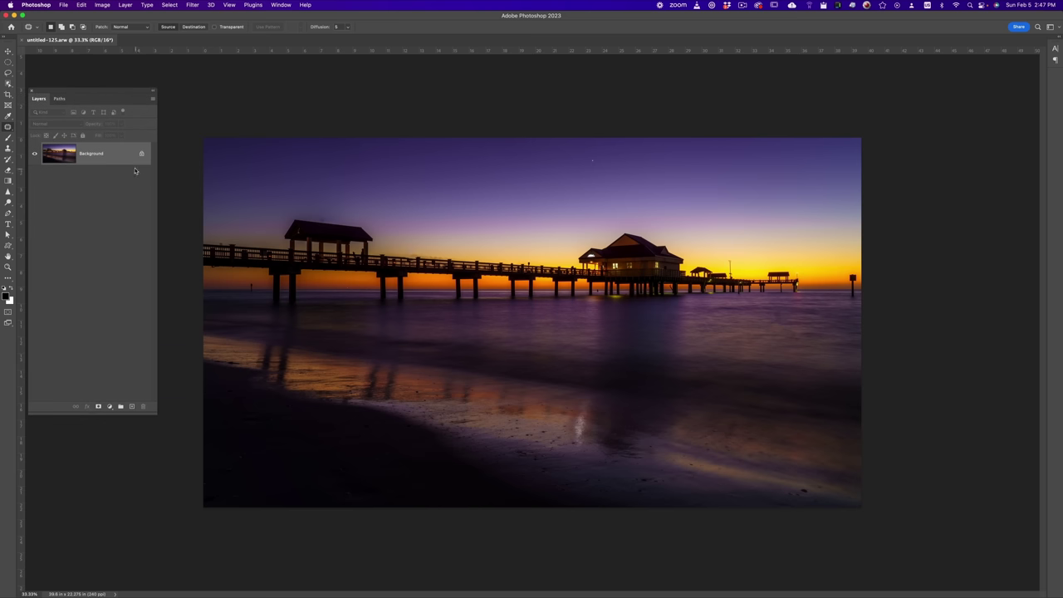
Switch to the Photography workspace, then reset to the default Essentials workspace.
drag(93, 90, 125, 99)
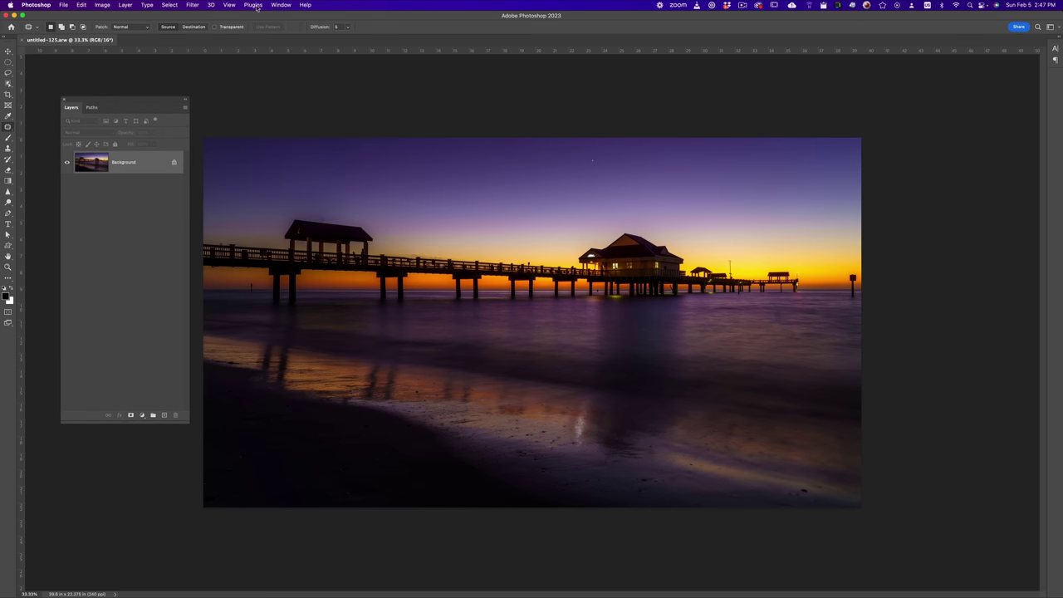
click(281, 5)
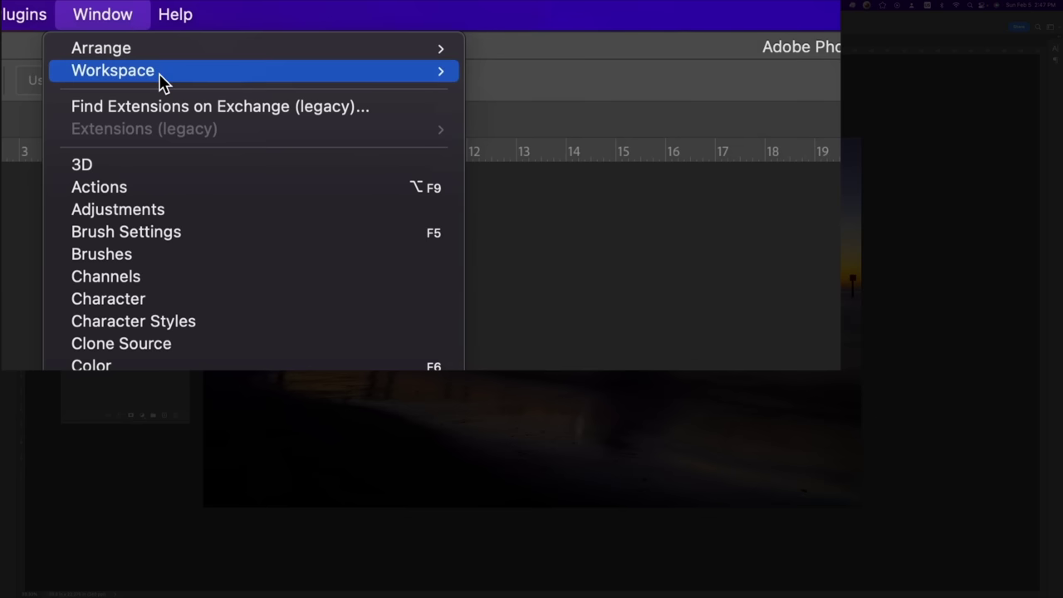
mouse_move(300, 29)
click(621, 158)
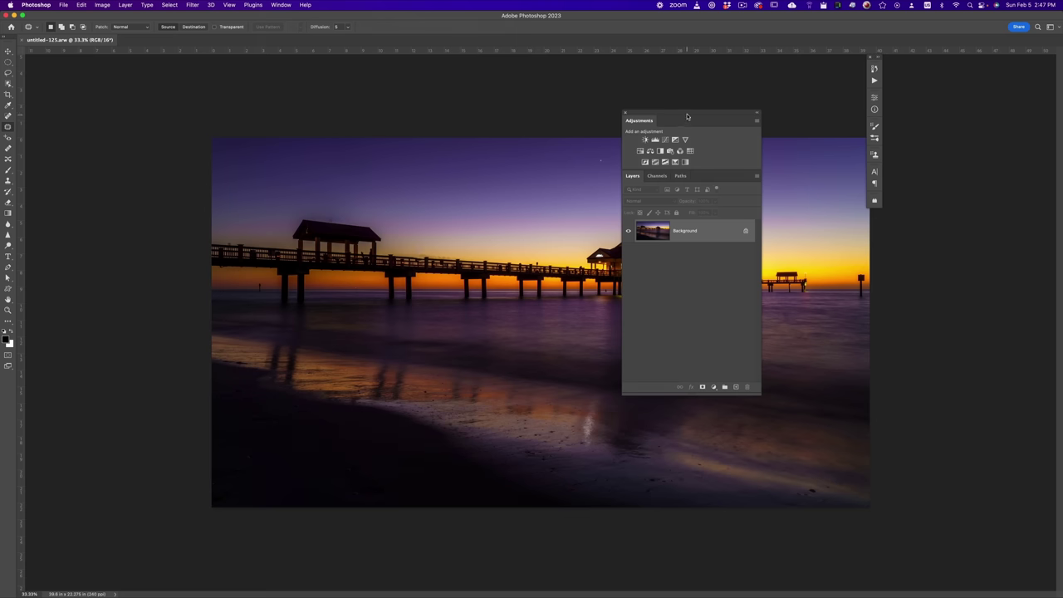
drag(686, 116, 103, 128)
click(279, 5)
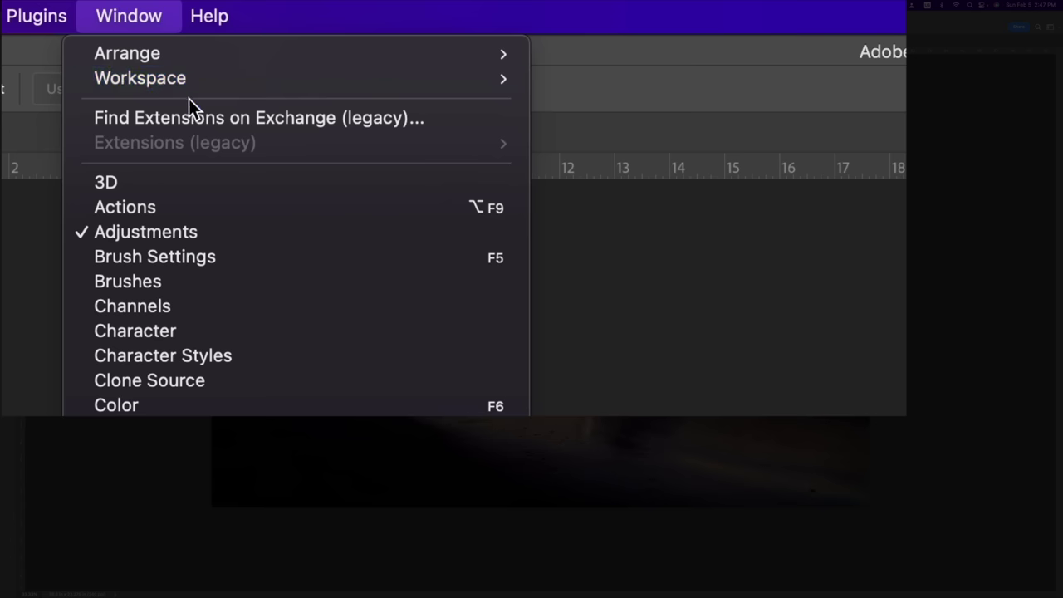
mouse_move(195, 88)
click(644, 83)
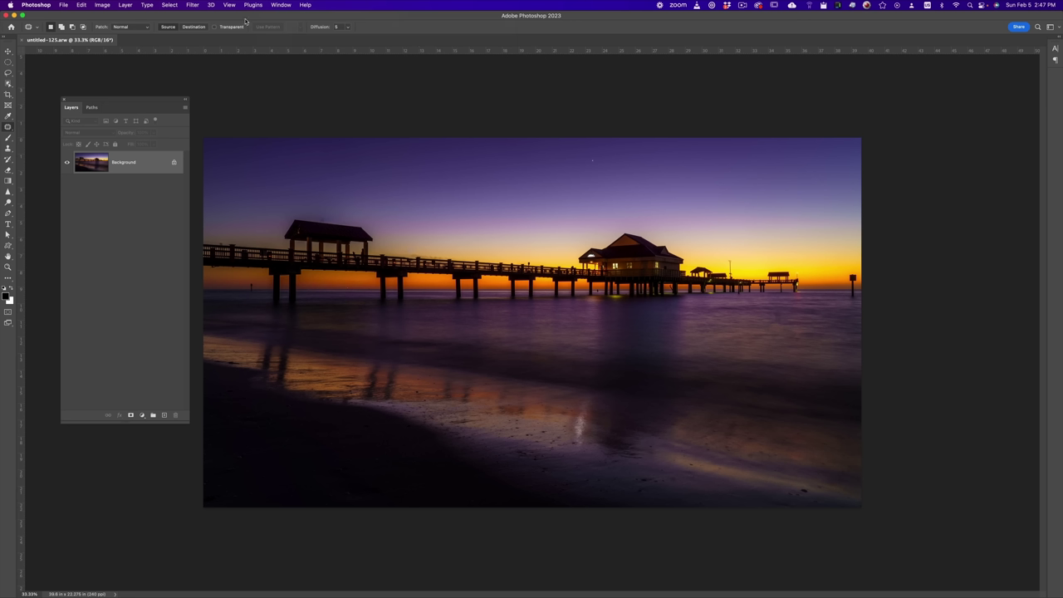
Toggle the Layers panel off and back on, then duplicate the Background layer.
click(281, 5)
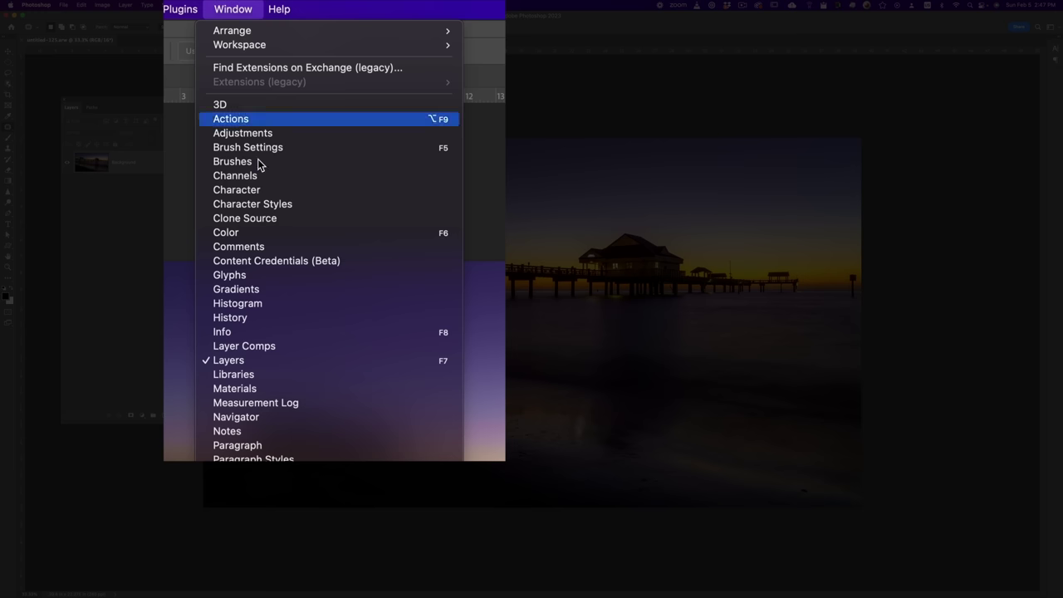
click(266, 359)
click(281, 5)
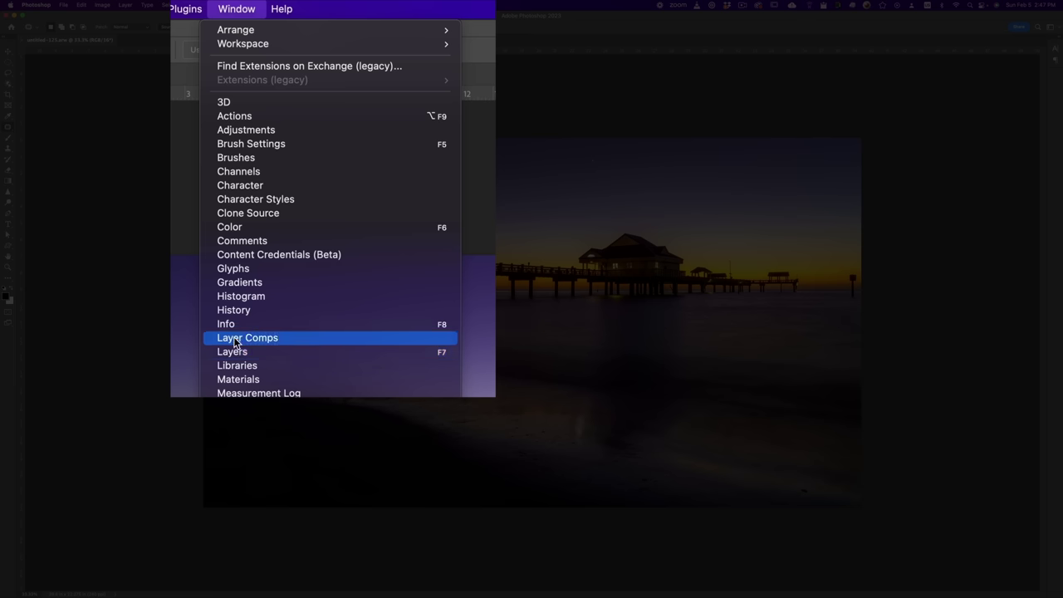
click(277, 189)
drag(135, 171, 166, 415)
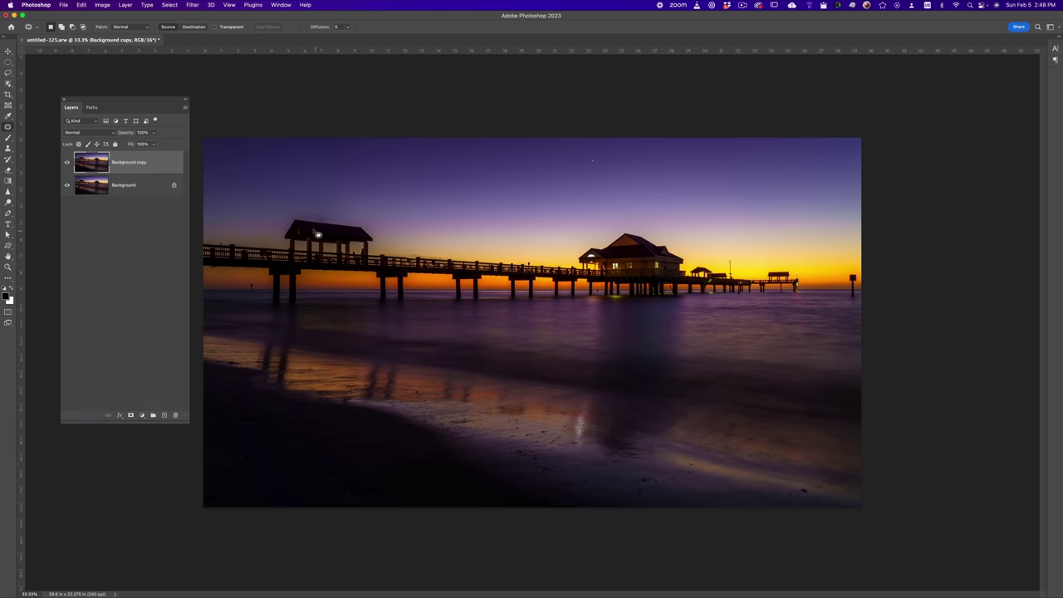
Zoom to 200% on the dust spot above the pavilion roof, then back to 100%.
click(7, 268)
click(317, 217)
click(317, 220)
click(318, 225)
click(320, 225)
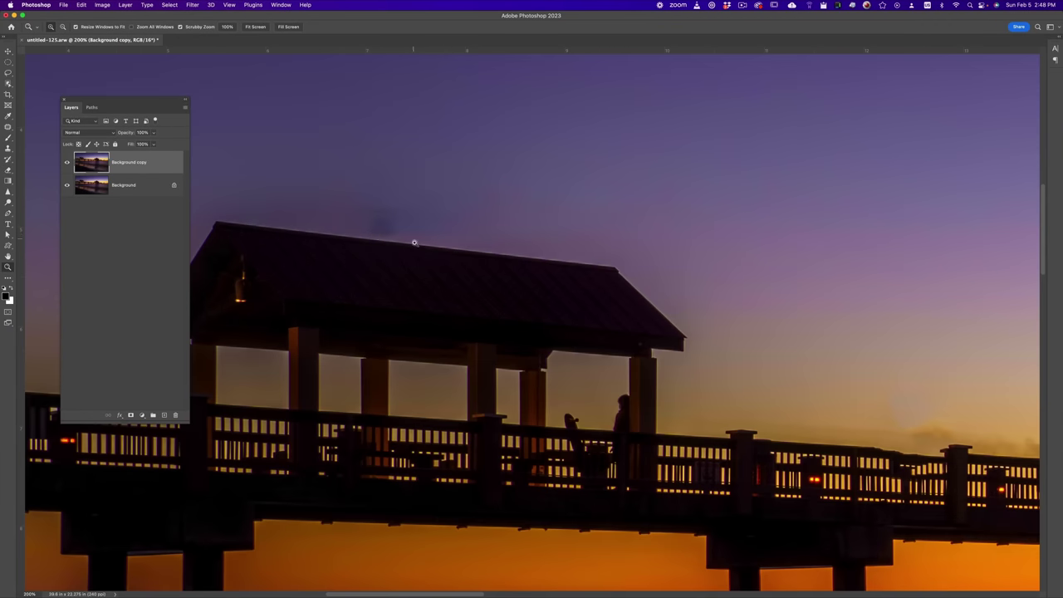
alt+click(360, 228)
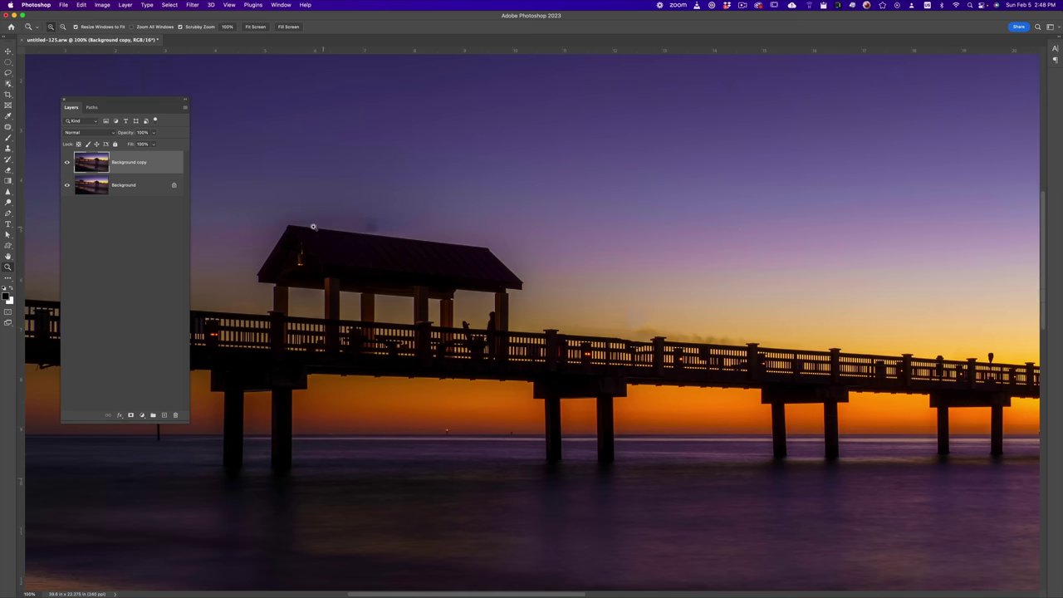
Clone Stamp clean sky over the dark dust spot above the pavilion roof.
click(8, 148)
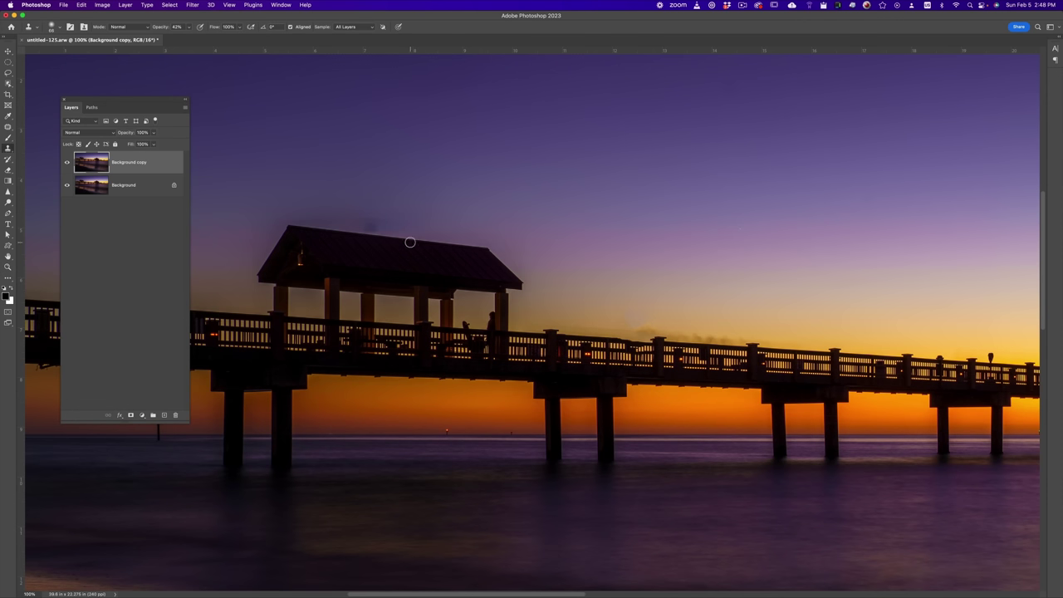
key(alt)
alt+click(439, 243)
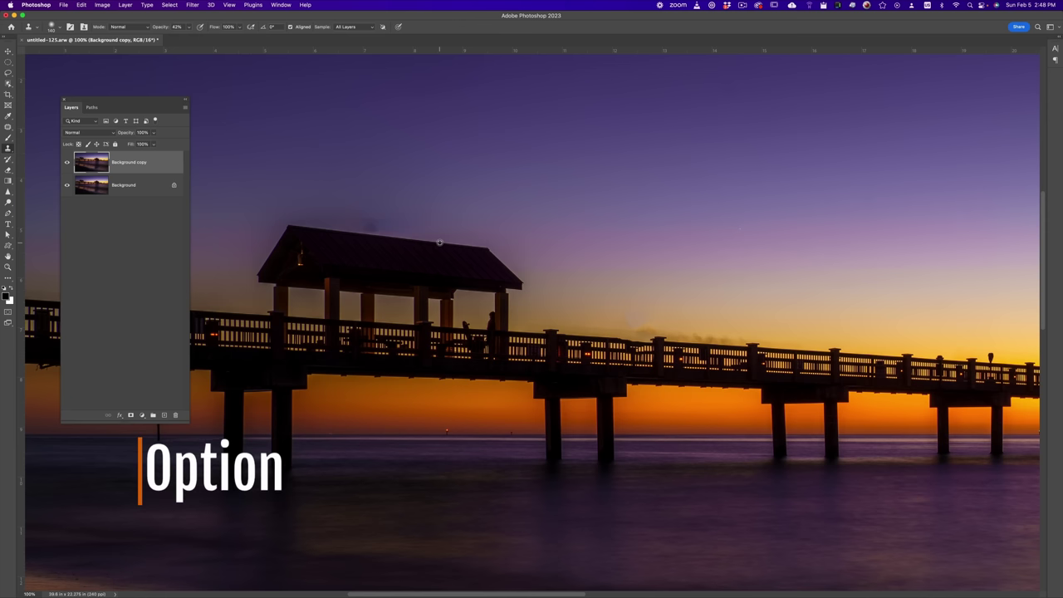
click(359, 217)
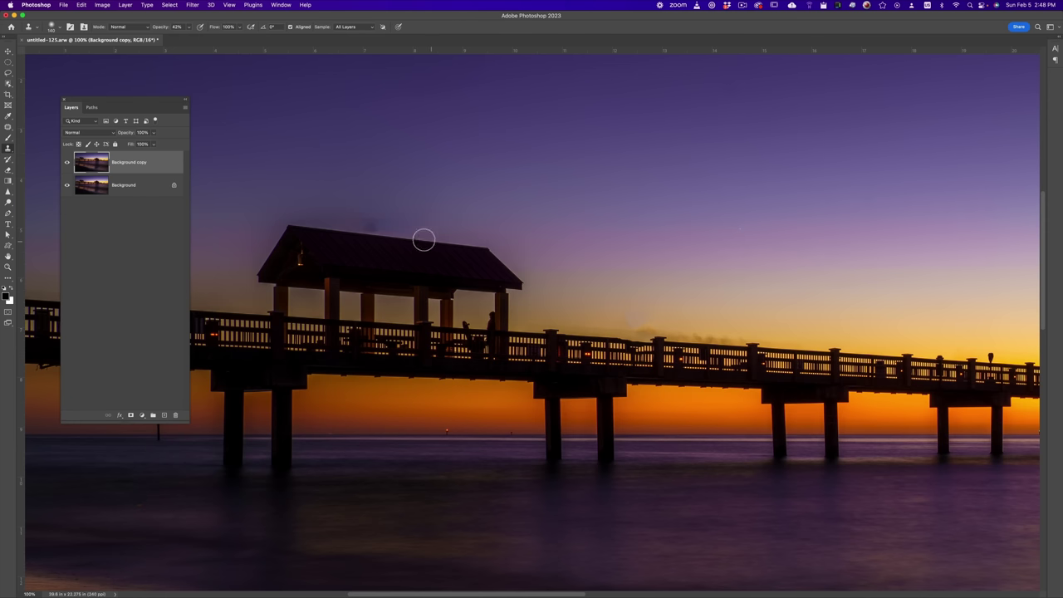
mouse_move(411, 238)
mouse_down()
mouse_move(360, 238)
mouse_move(373, 221)
mouse_move(401, 228)
mouse_move(366, 221)
mouse_up()
Inspect the cleaned sky at 66.7% and toggle the Background copy layer to compare.
key(z)
scroll(736, 310, right, 3)
alt+click(736, 310)
alt+click(736, 309)
click(715, 307)
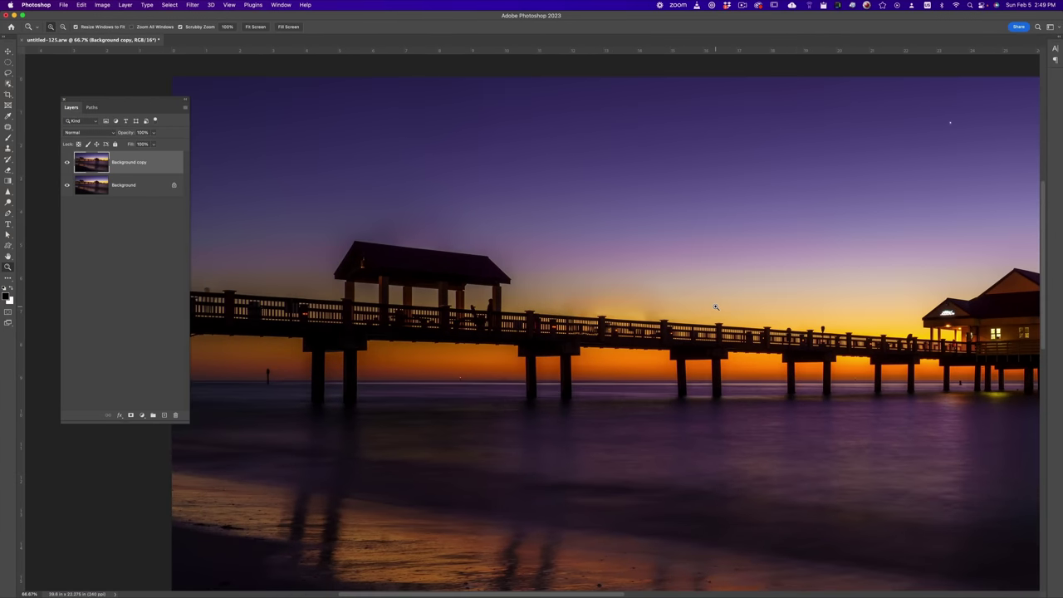
click(592, 324)
click(593, 325)
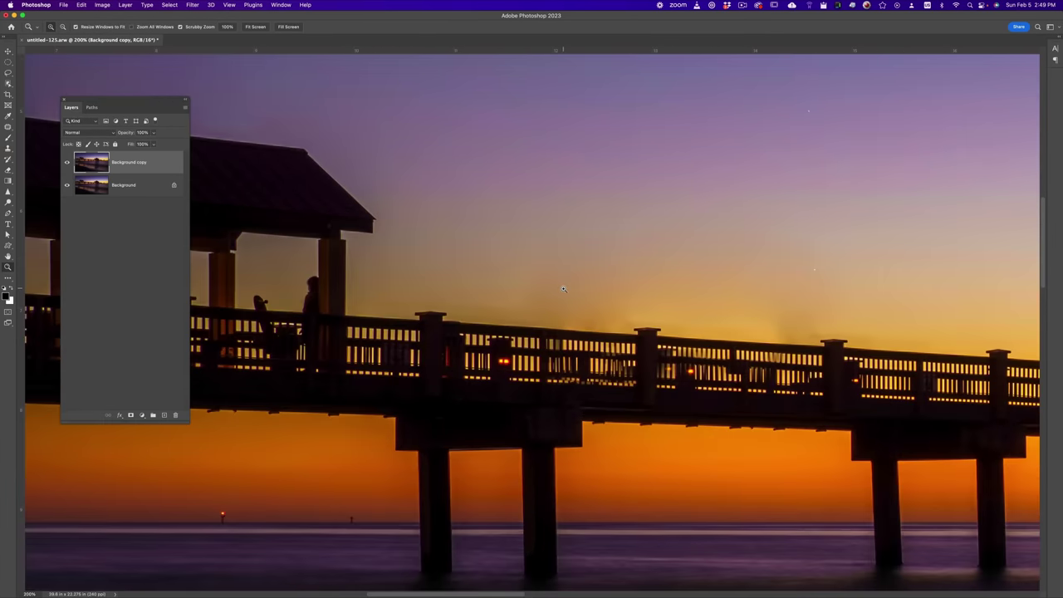
alt+click(610, 317)
alt+click(704, 298)
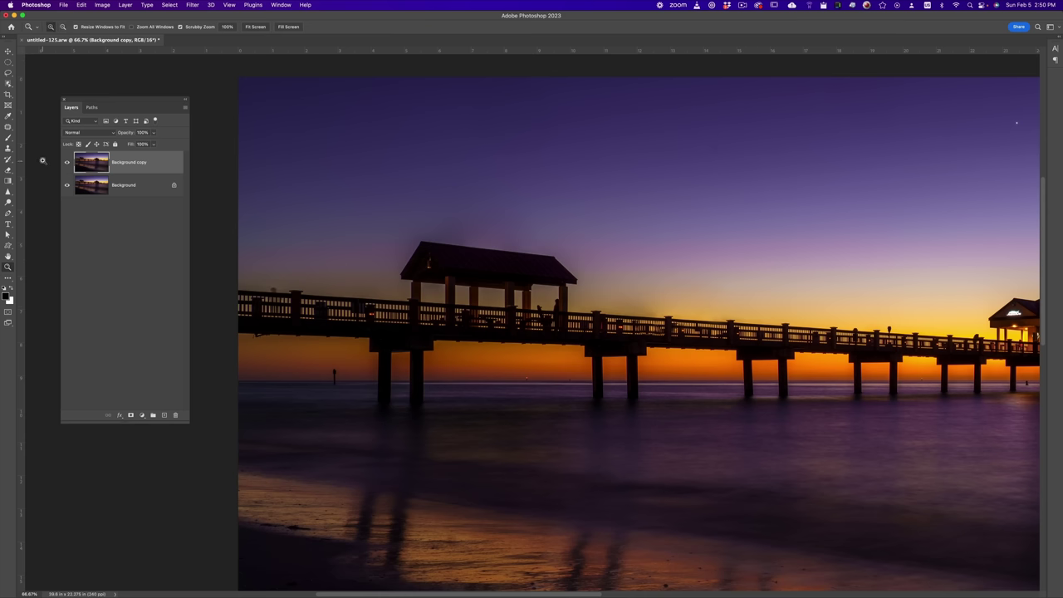
click(66, 163)
click(67, 164)
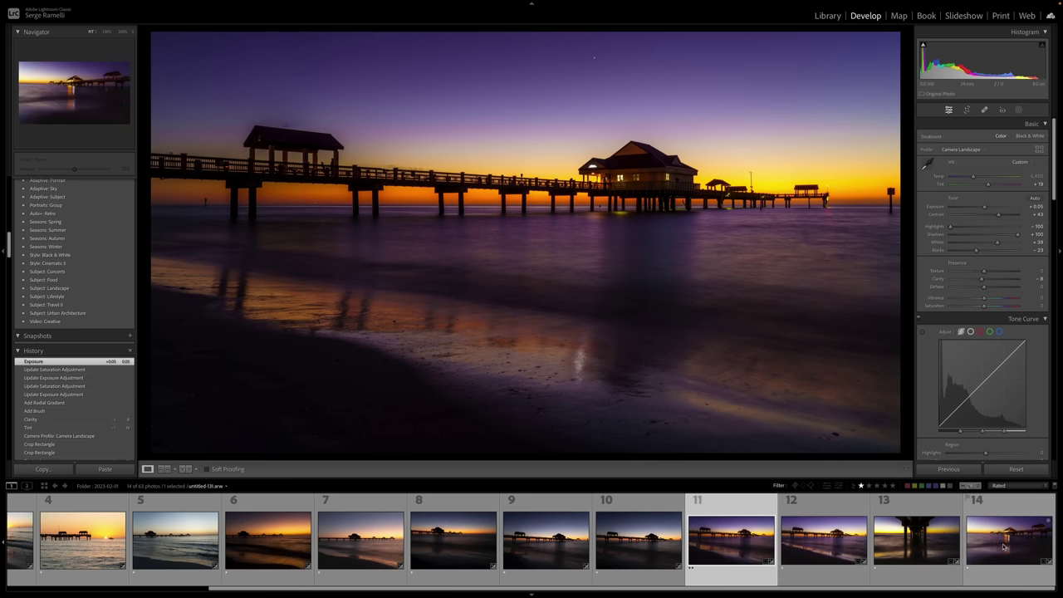